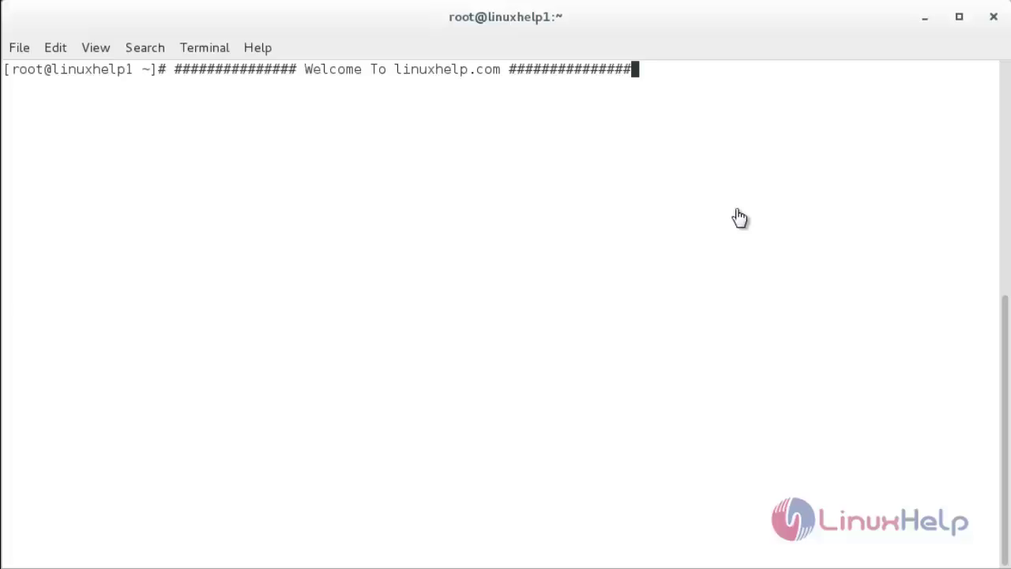
- Erase the welcome banner text so the root prompt is empty
key("ctrl+u")
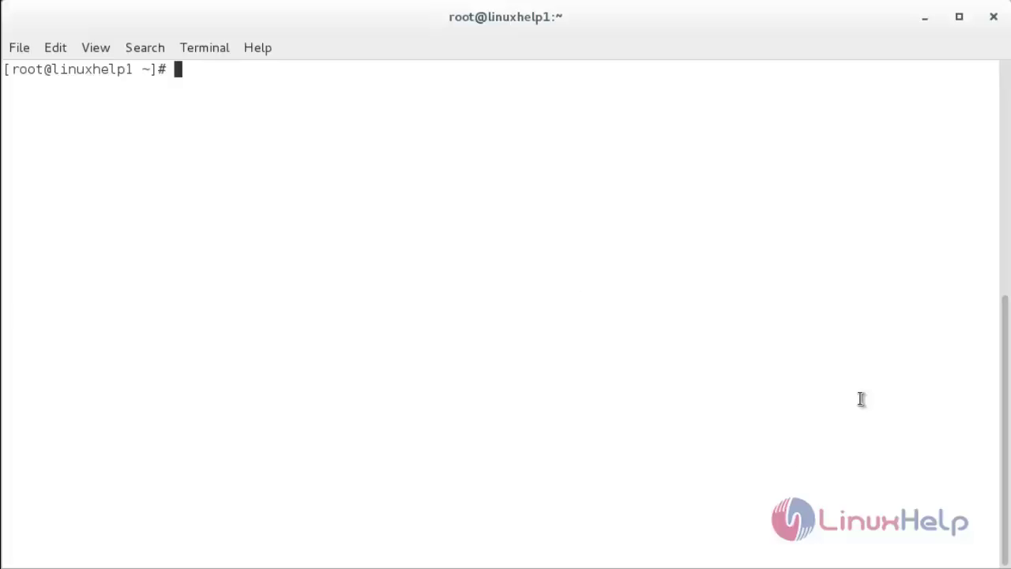
- Yum-install gzip, git-core, curl, python, openssl-devel and the Development Tools group, then clear the screen
type("yum install gzip ")
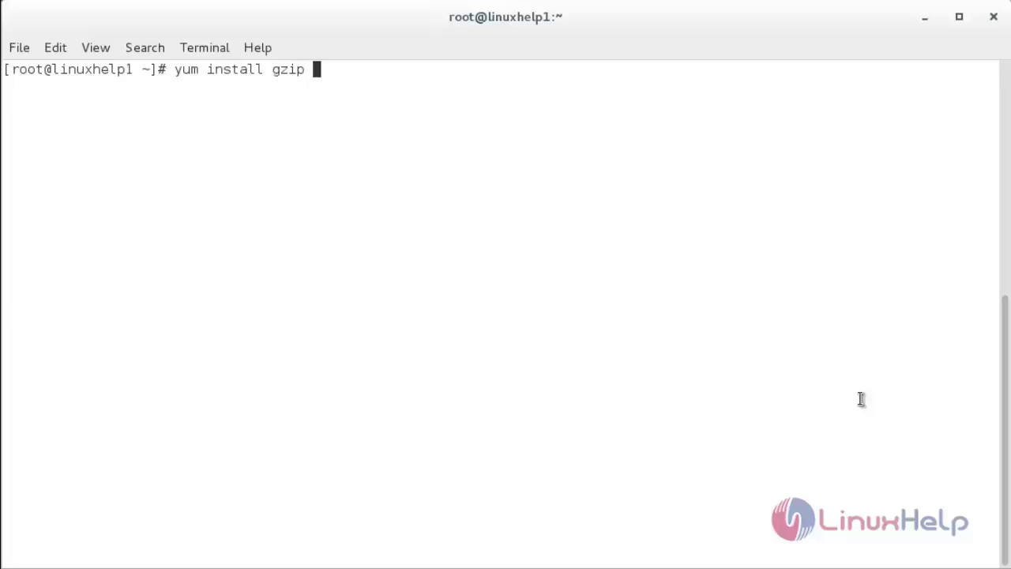
type("git-core curl python ")
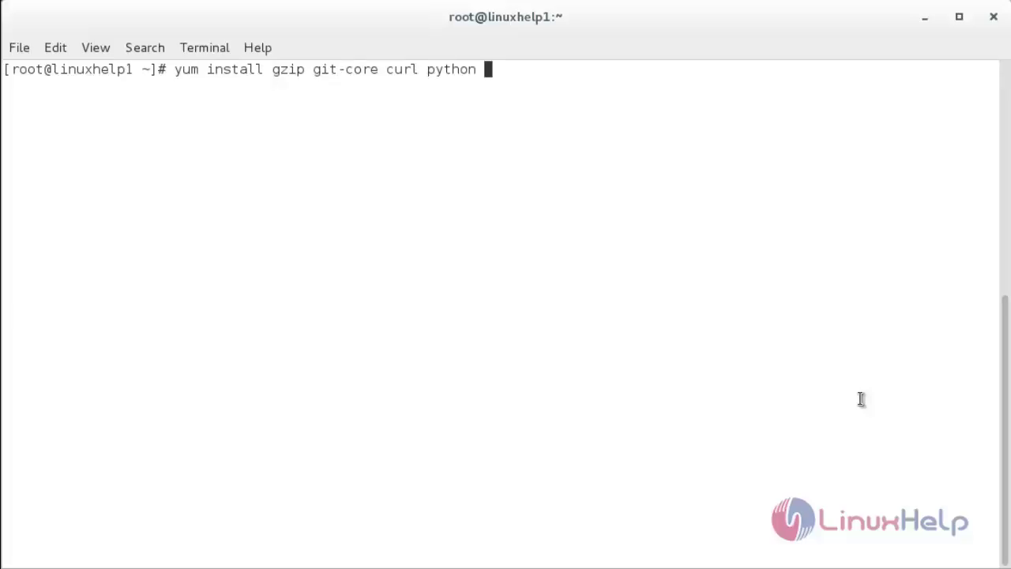
type("openssl-devel && yum ")
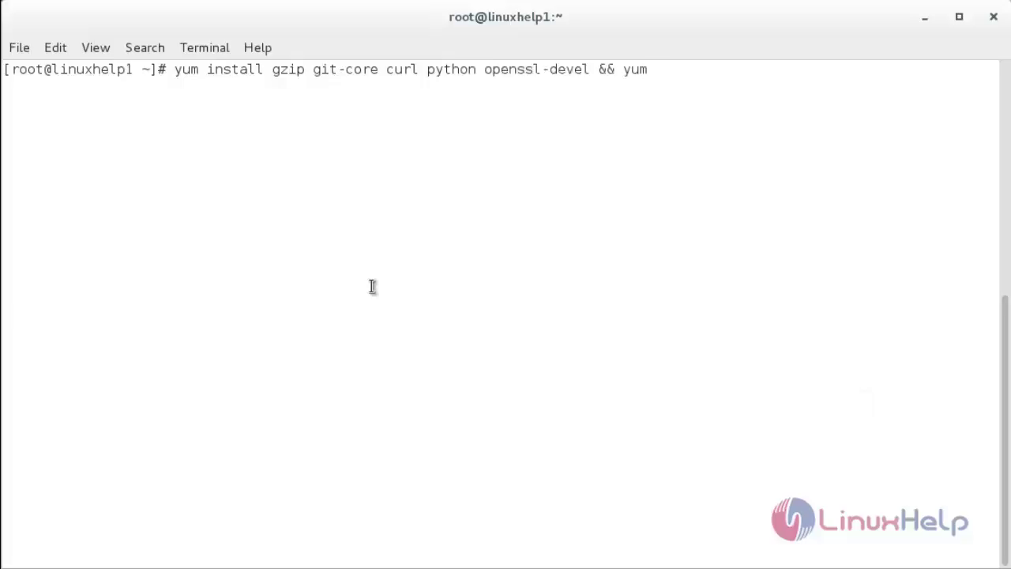
type("groupinstall")
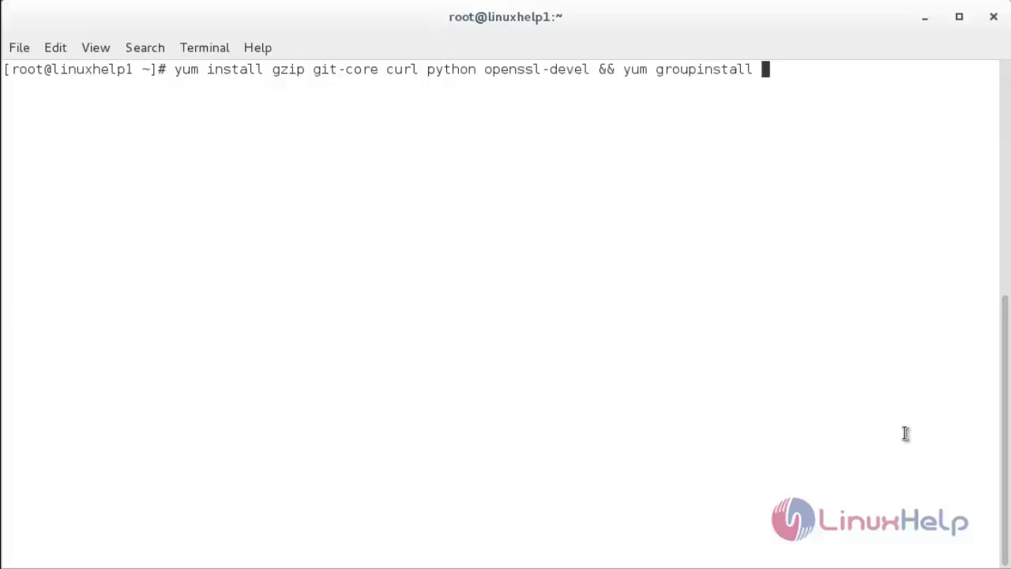
type(" \"Development Tools\" ")
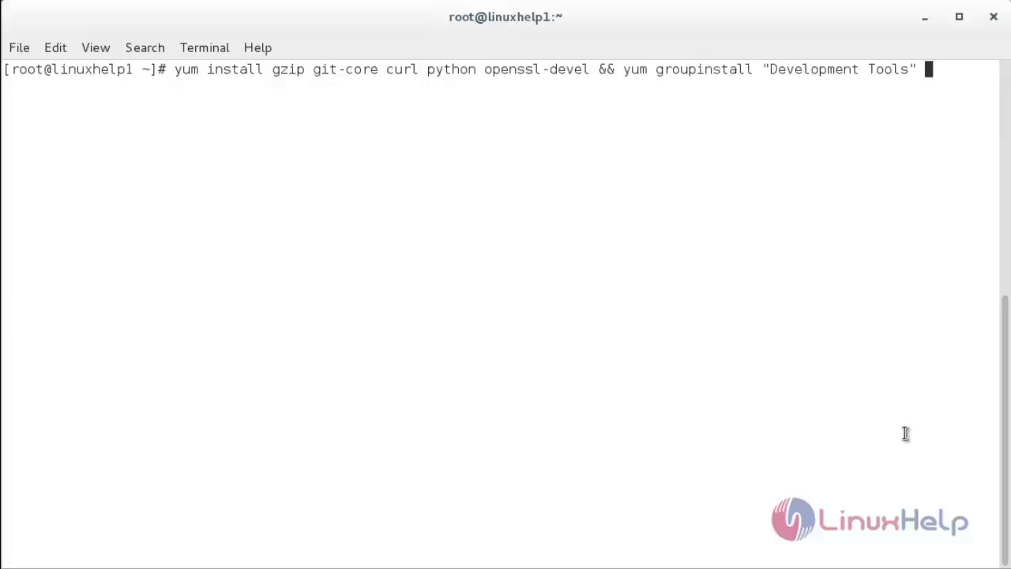
type("For FreeBSD: ")
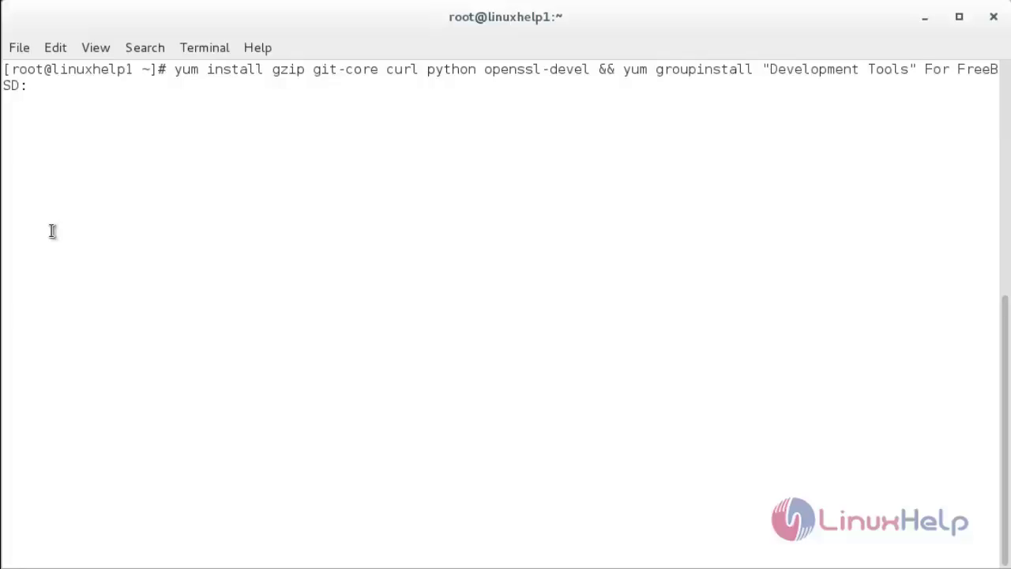
type("portinstall node, npm, git -y")
key("Return")
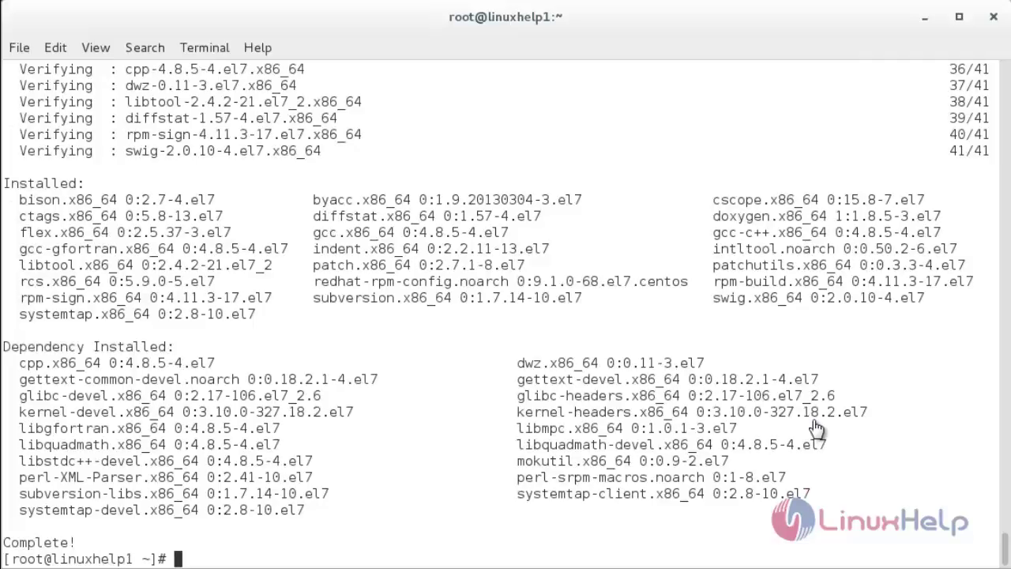
key("ctrl+l")
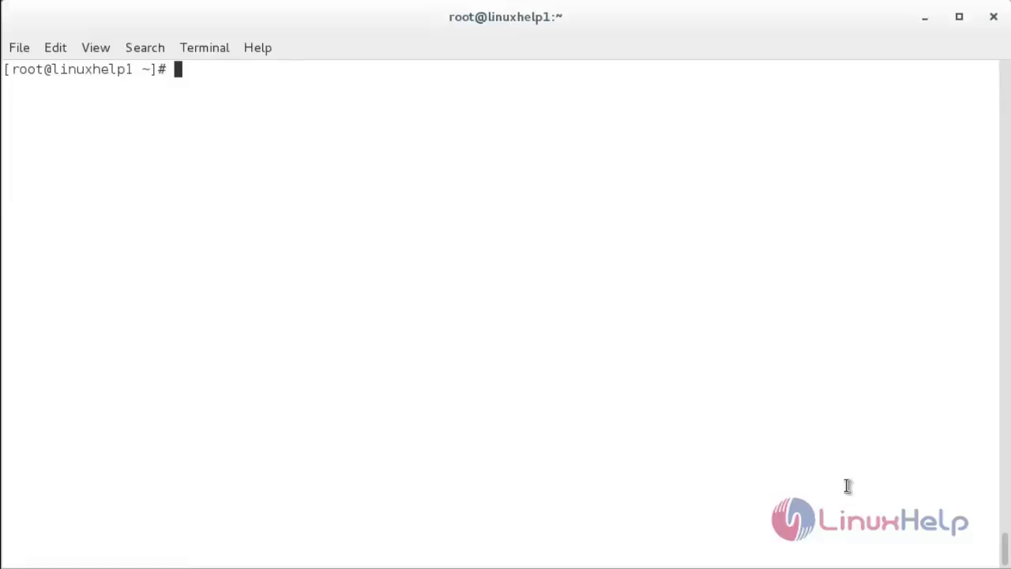
- Install Node.js with yum install nodejs -y and clear the screen
type("yum install ")
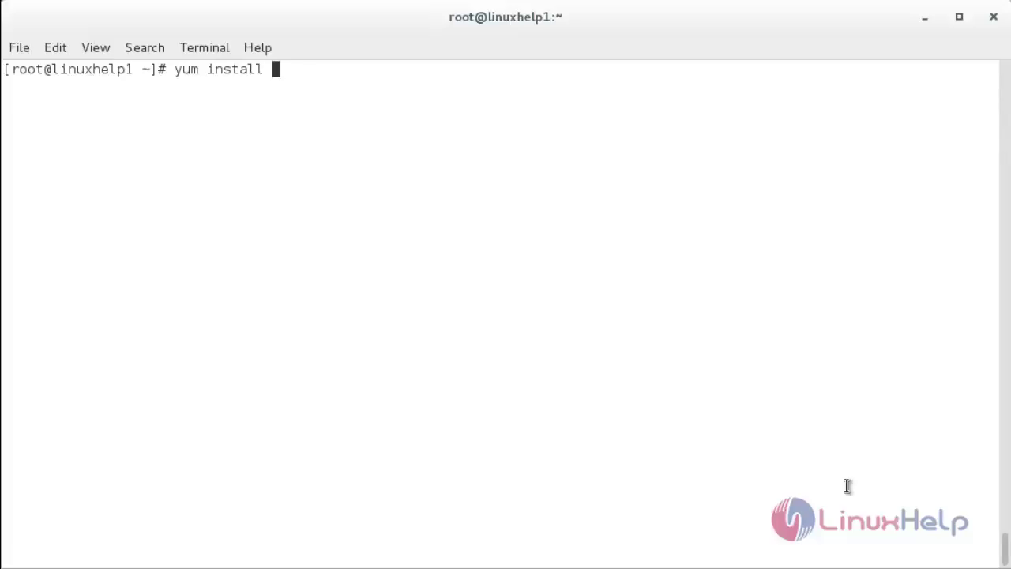
type("nodejs -y")
key("Return")
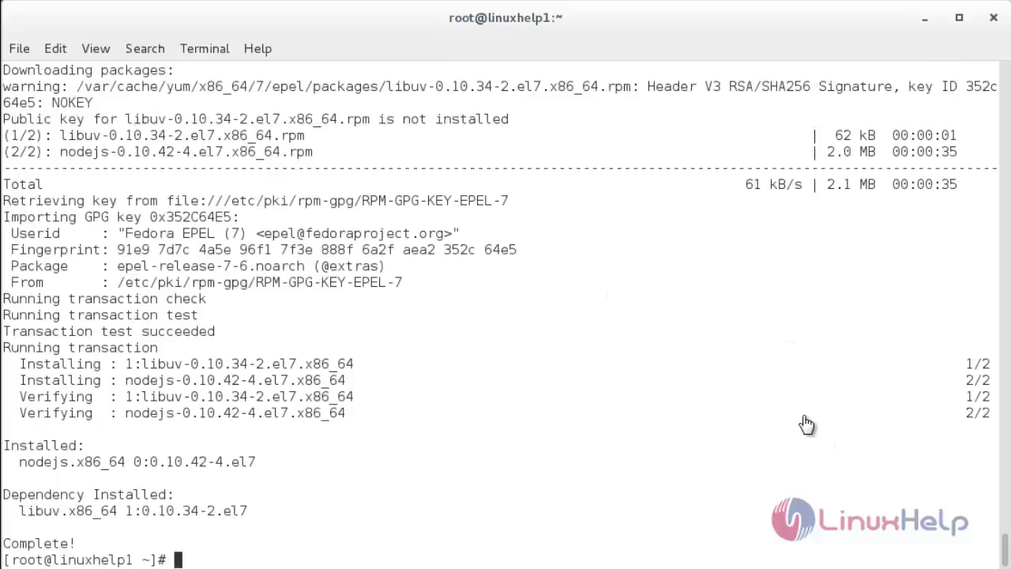
key("ctrl+l")
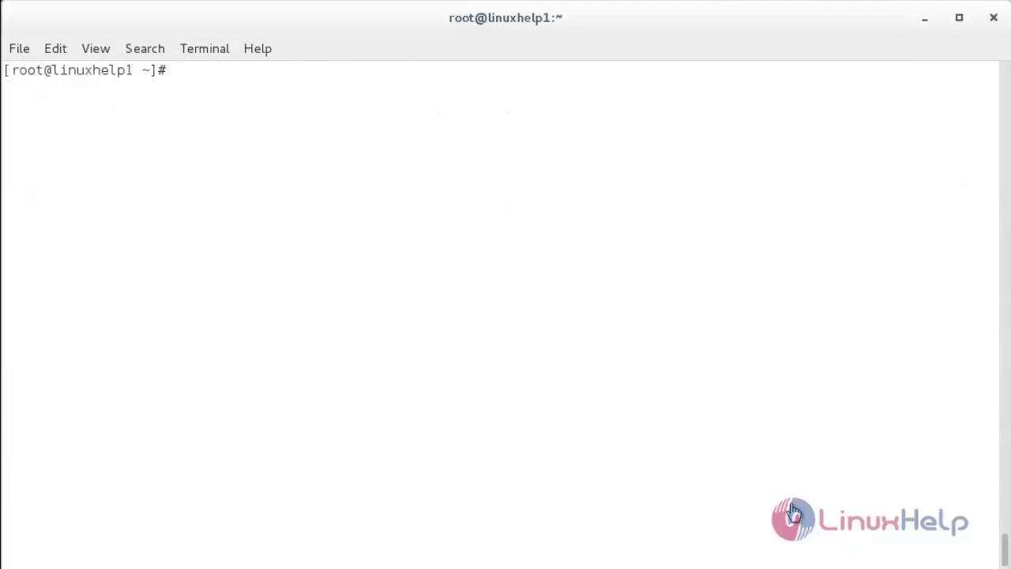
- Confirm node --version reports v0.10.42, then clear the screen
type("node ")
type("--version")
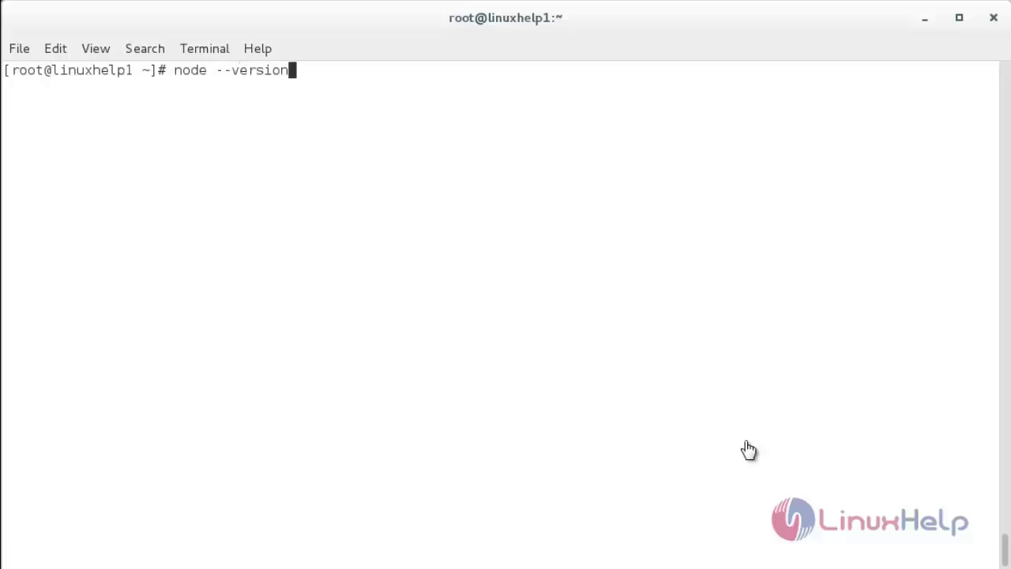
key("Return")
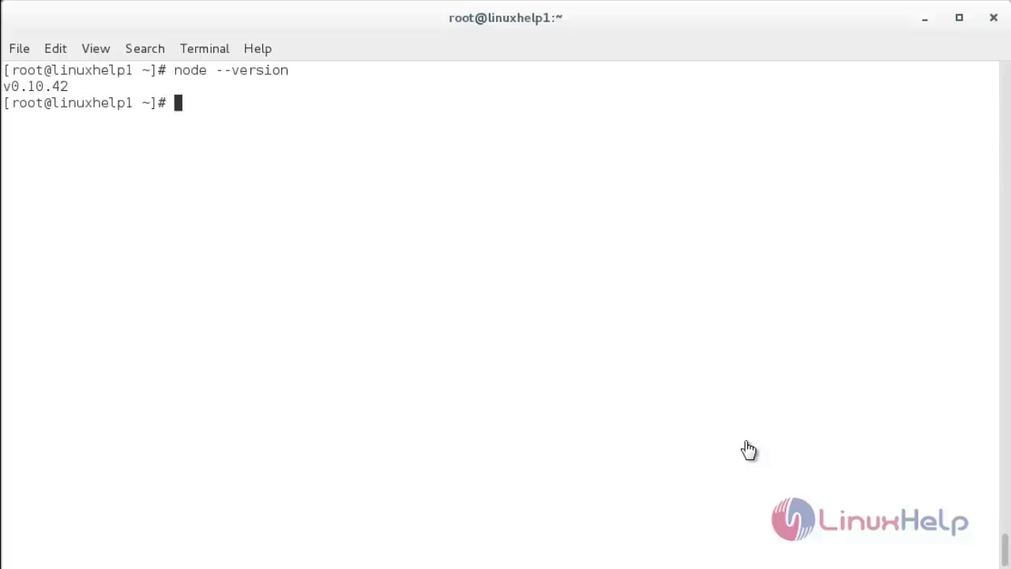
key("ctrl+l")
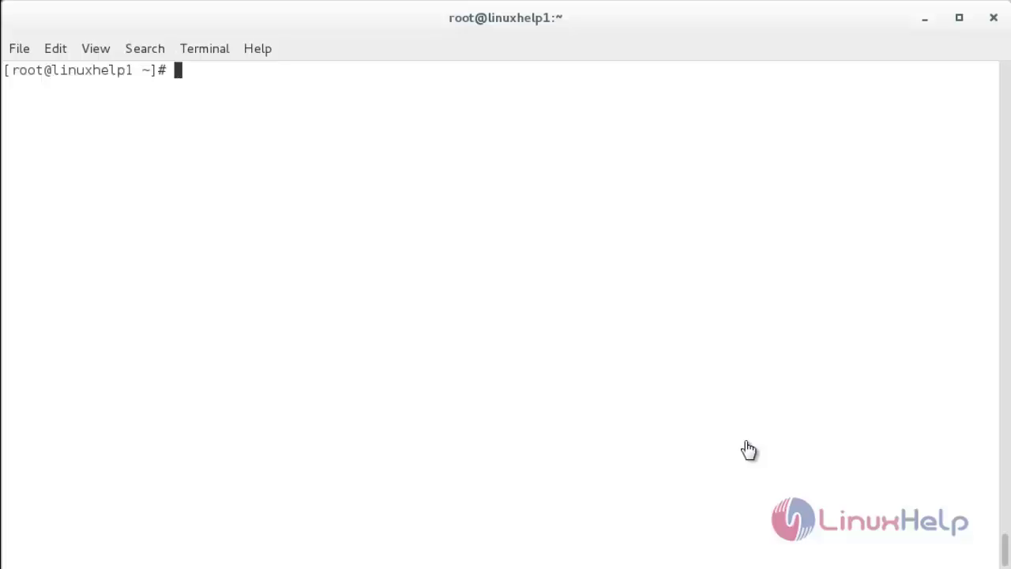
- Create an etherpad user with a home folder and switch to that account
type("useradd --create-home etherpad")
key("Return")
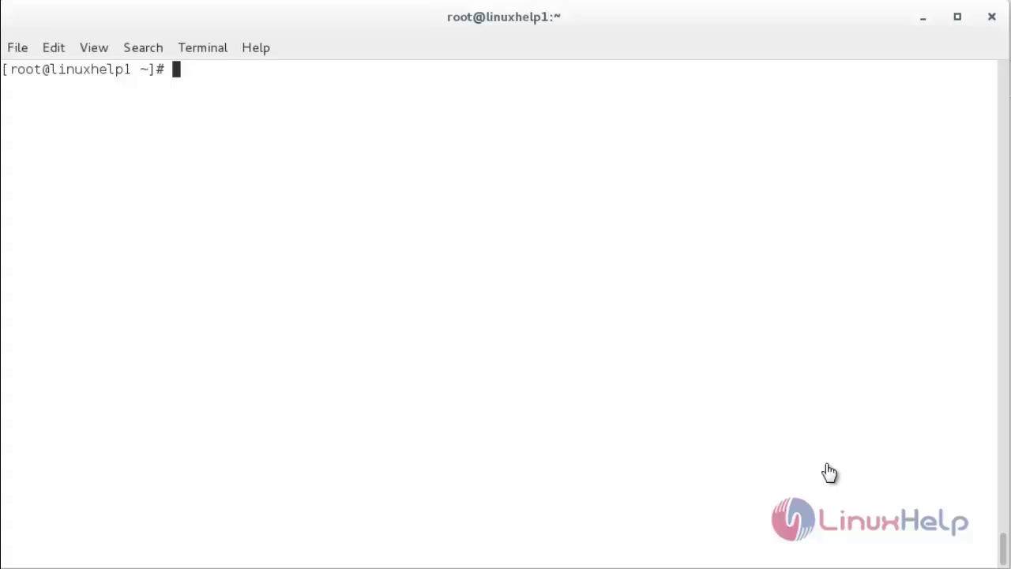
type("su - etherpad")
key("Return")
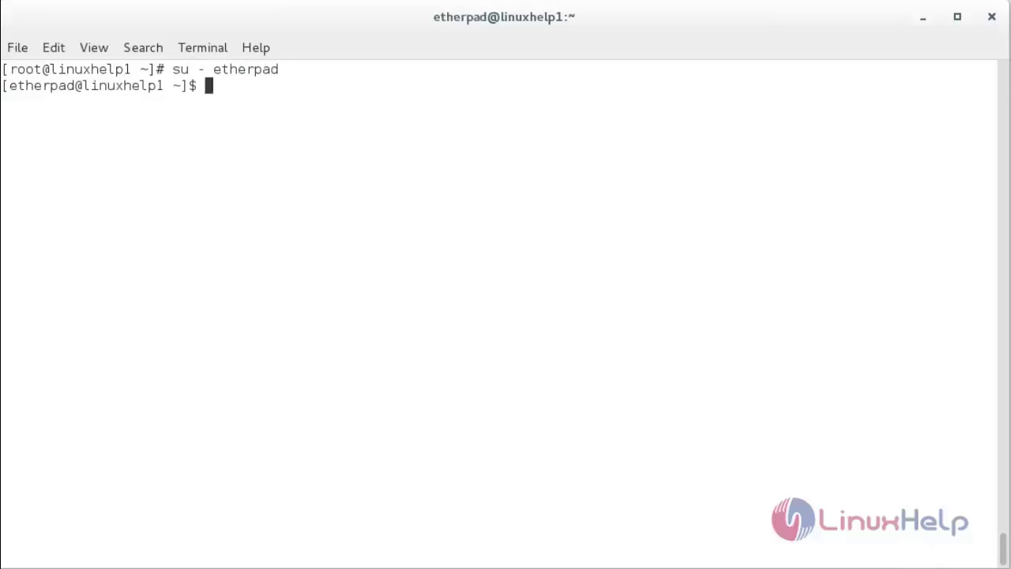
type("cd /home/ether")
key("Tab")
key("Return")
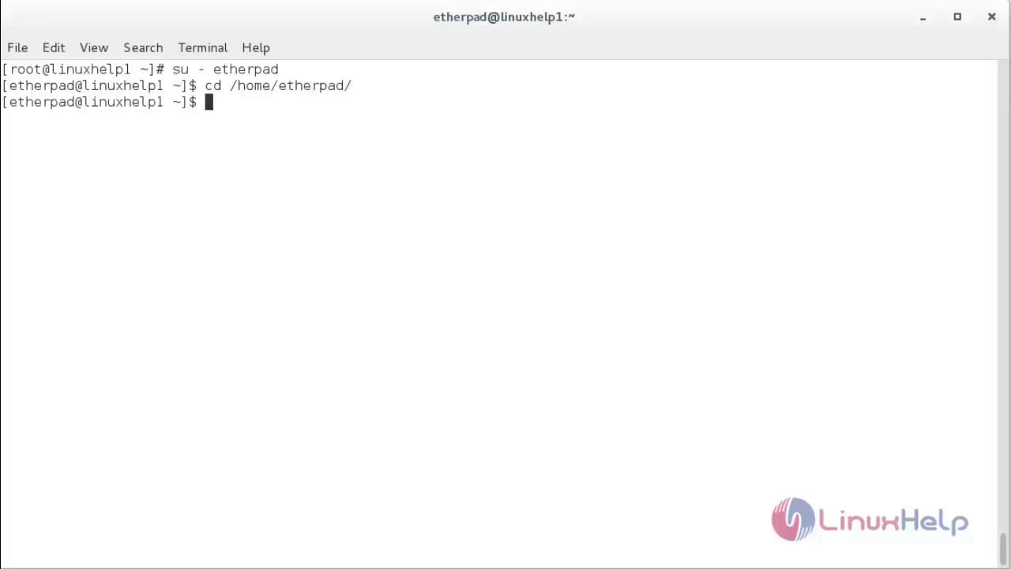
type("git clone http://github.com/ether/etherpad-lite.git")
key("Return")
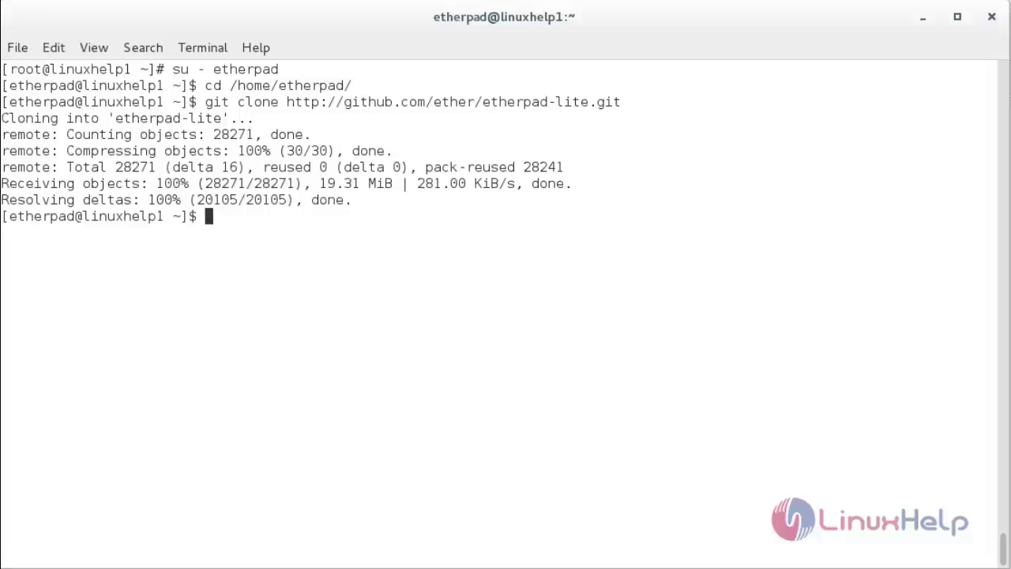
- Start the Etherpad server by running ./run.sh from etherpad-lite/bin
type("cd ")
type("eth")
key("Tab")
type("b")
key("Tab")
key("Return")
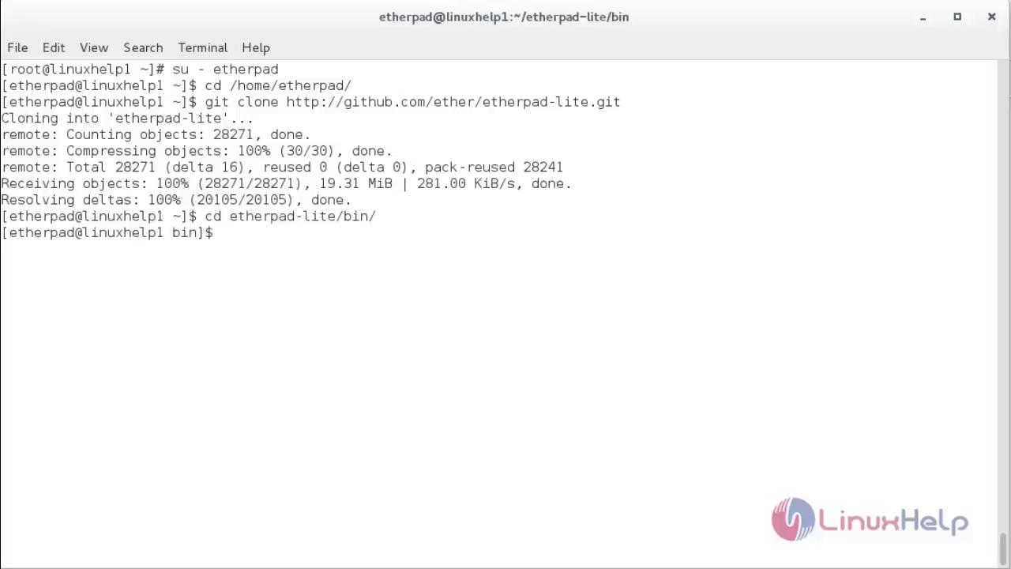
key("ctrl+l")
type("./run")
key("Tab")
key("Return")
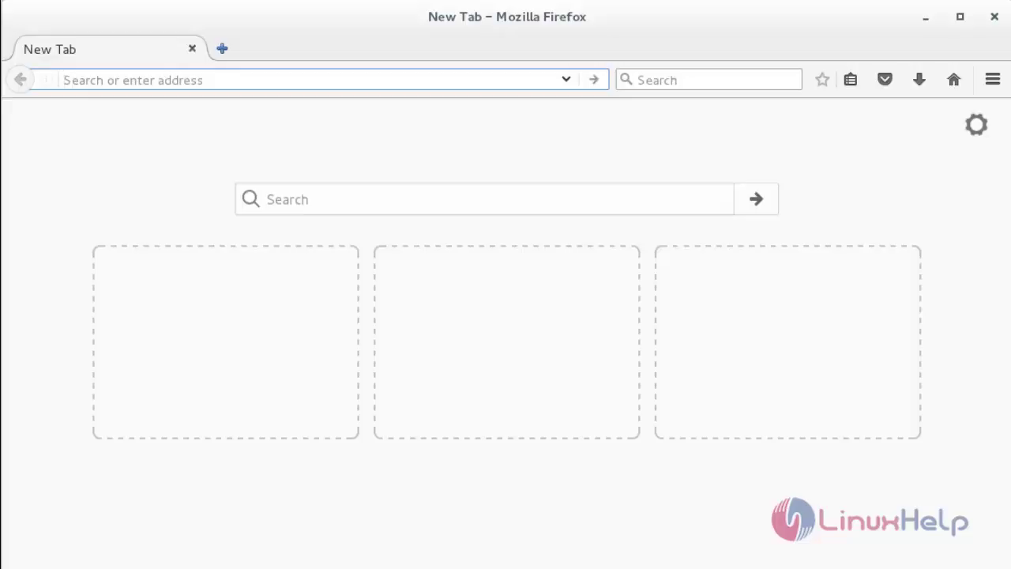
type("h")
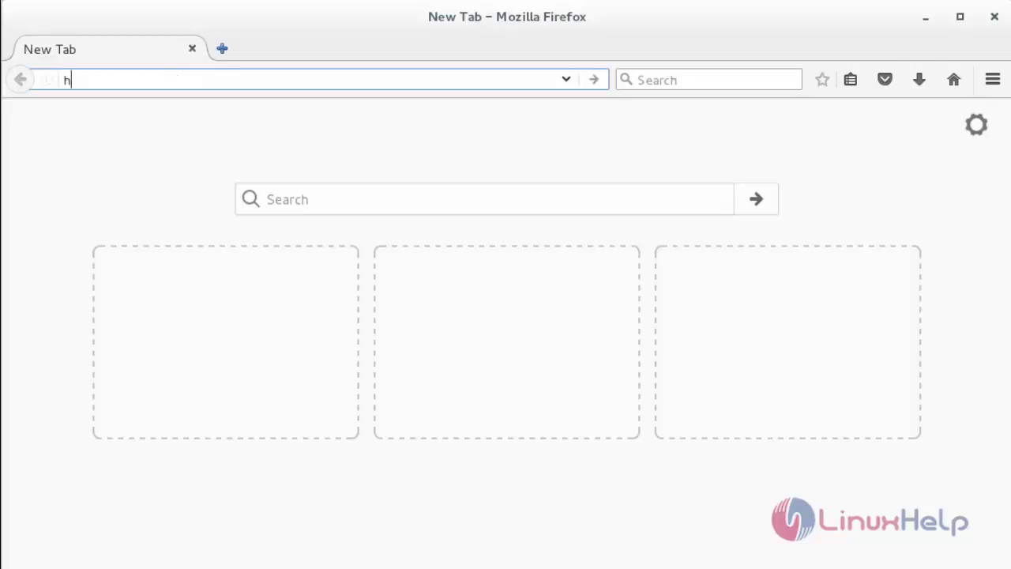
type("ttp://local")
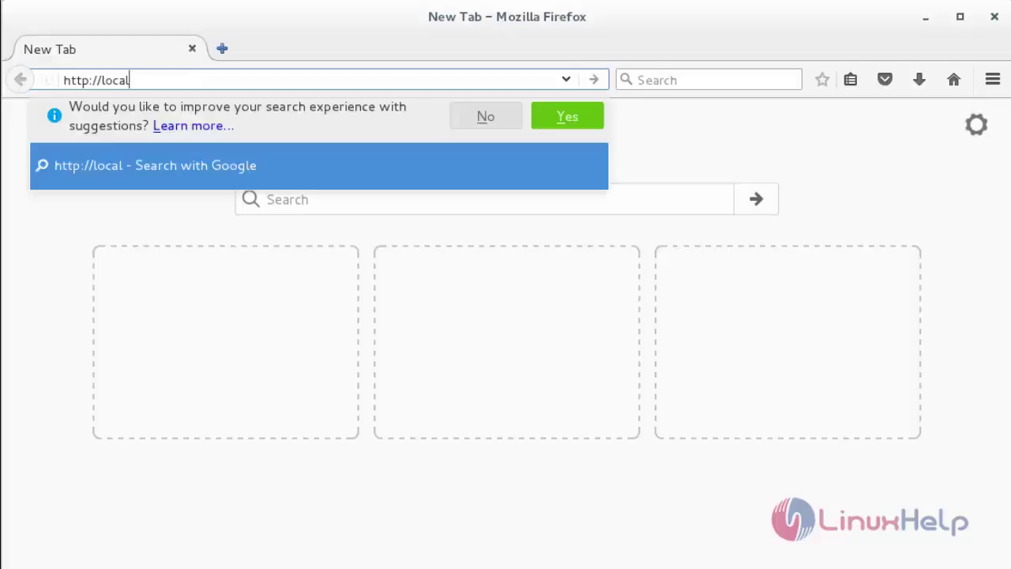
type("host:9001")
key("Return")
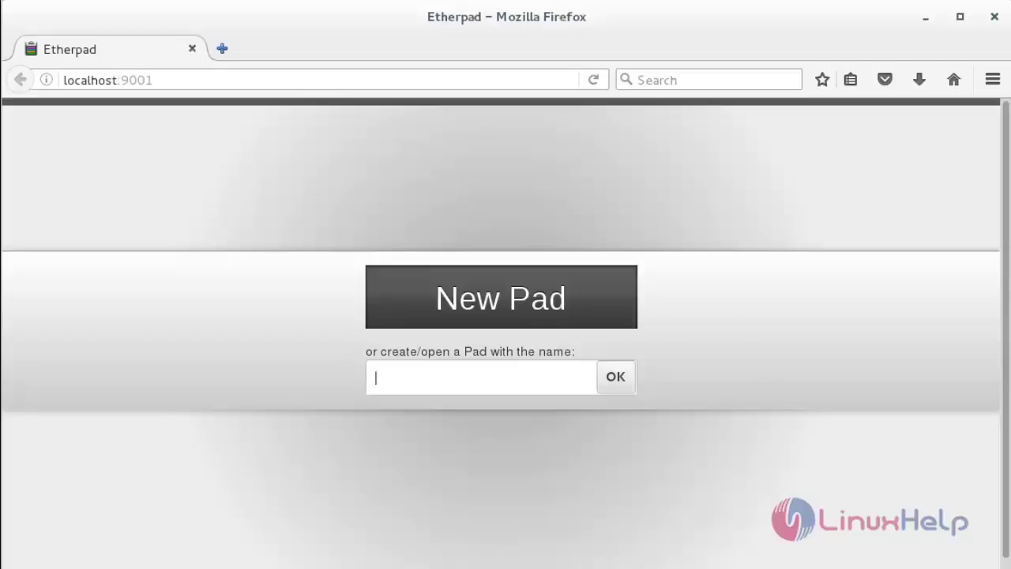
type("linuxchelp")
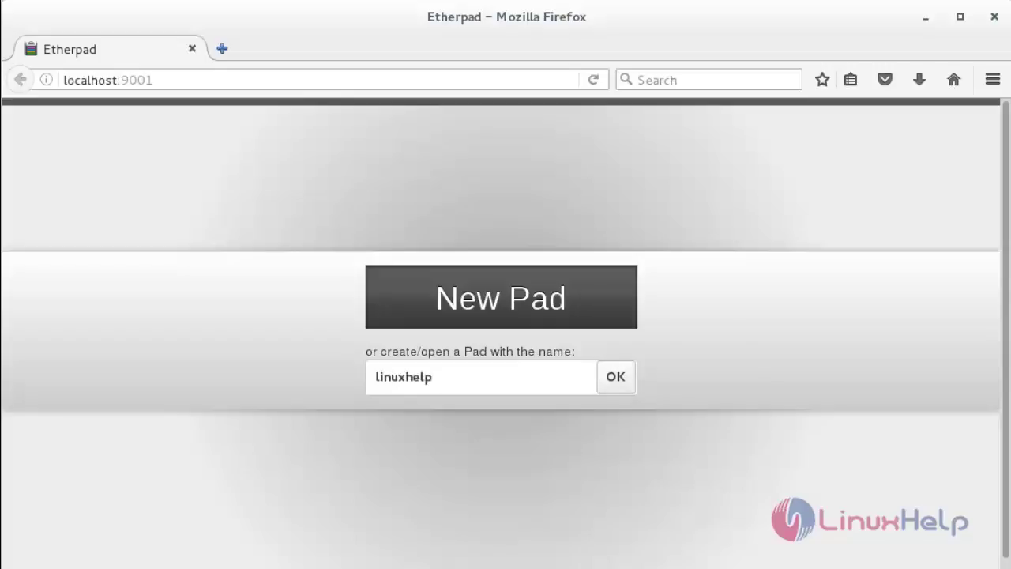
key("Return")
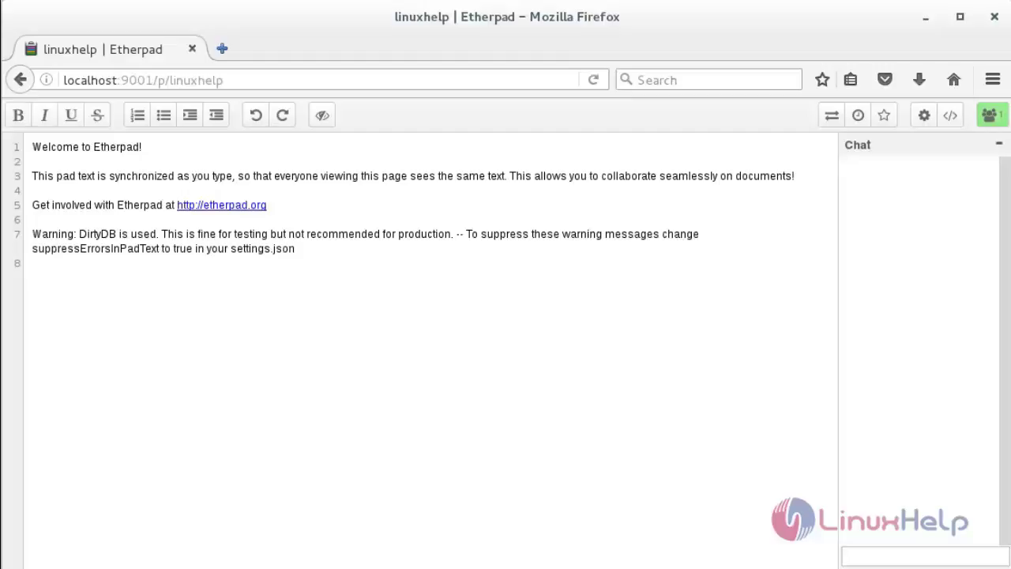
- Post 'hie' and 'how are you?' in the pad's chat
type("hie")
key("Return")
type("how are you?")
key("Return")
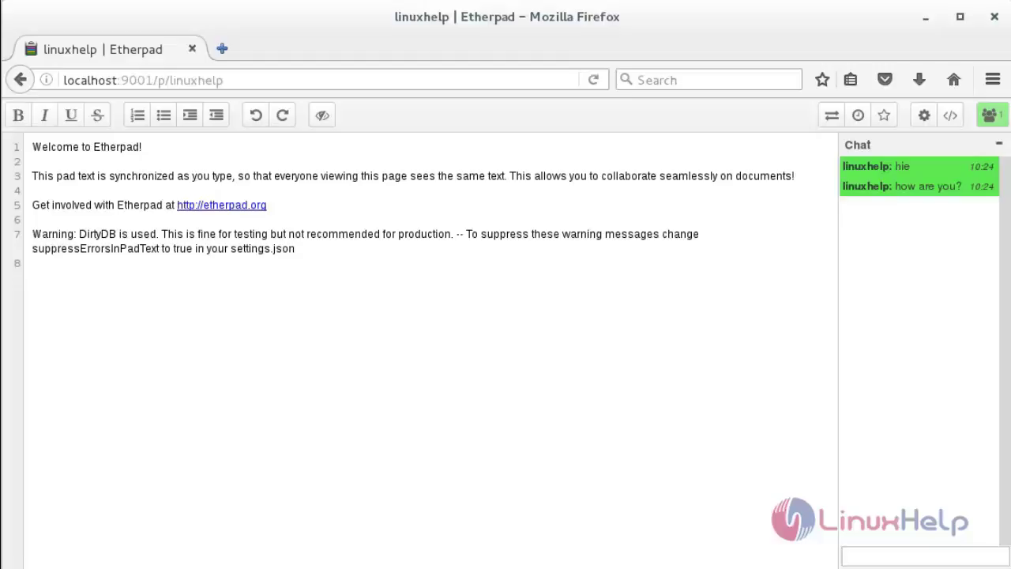
- Check the Share details, then mark the current revision as saved
left_click(950, 116)
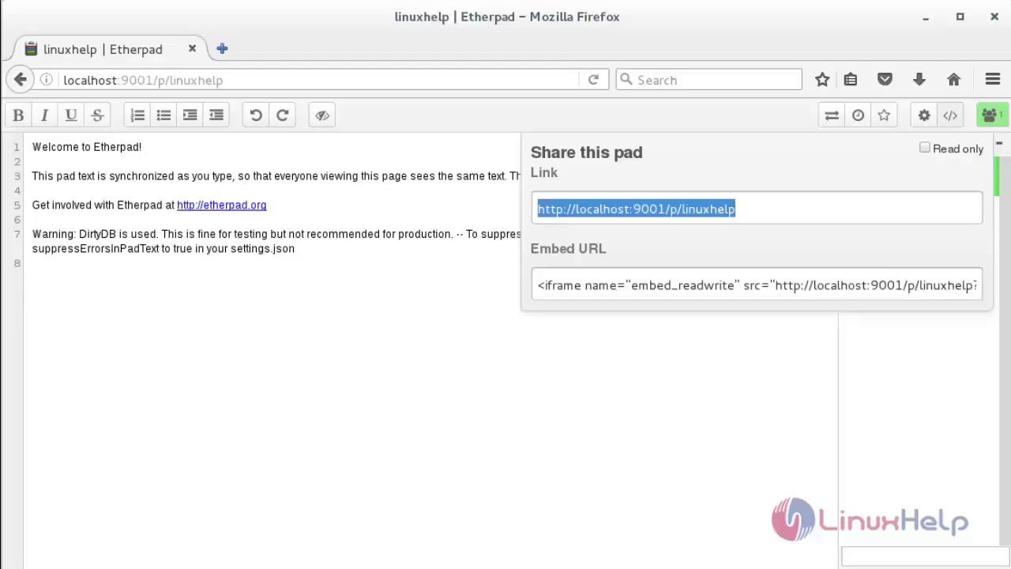
left_click(950, 115)
left_click(884, 115)
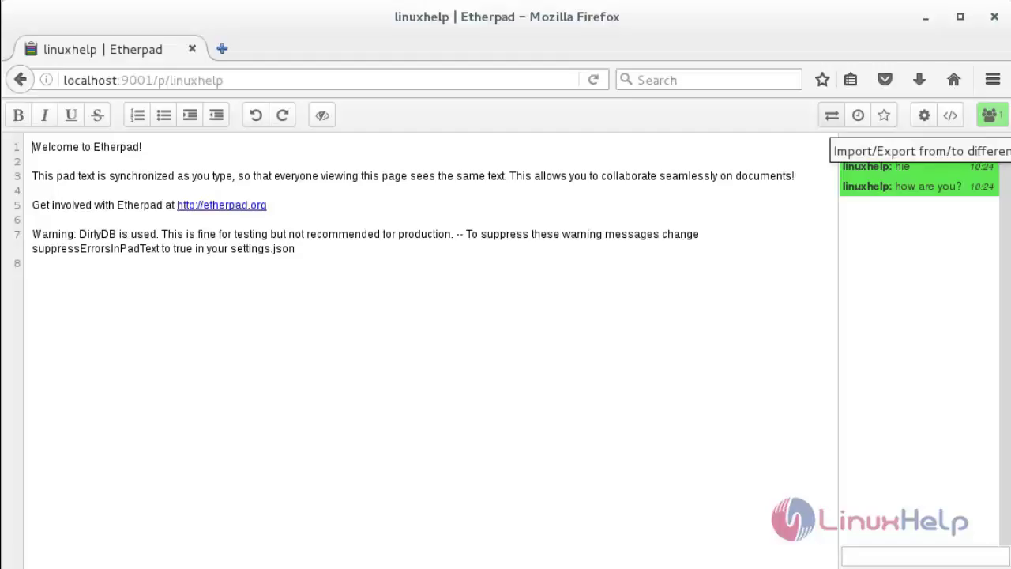
- Glance at Import/Export options, then open the Timeslider revision history
left_click(831, 115)
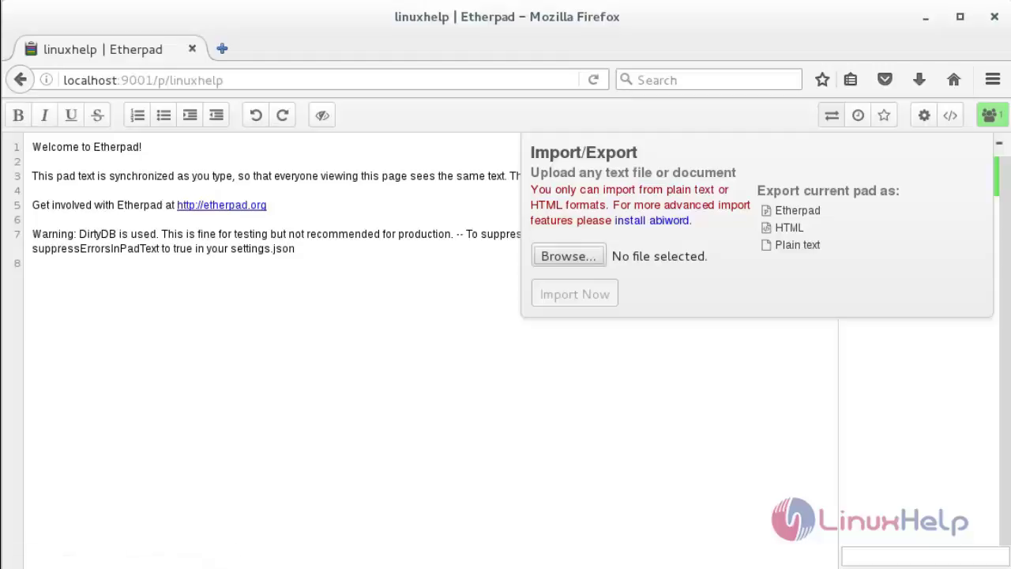
key("Escape")
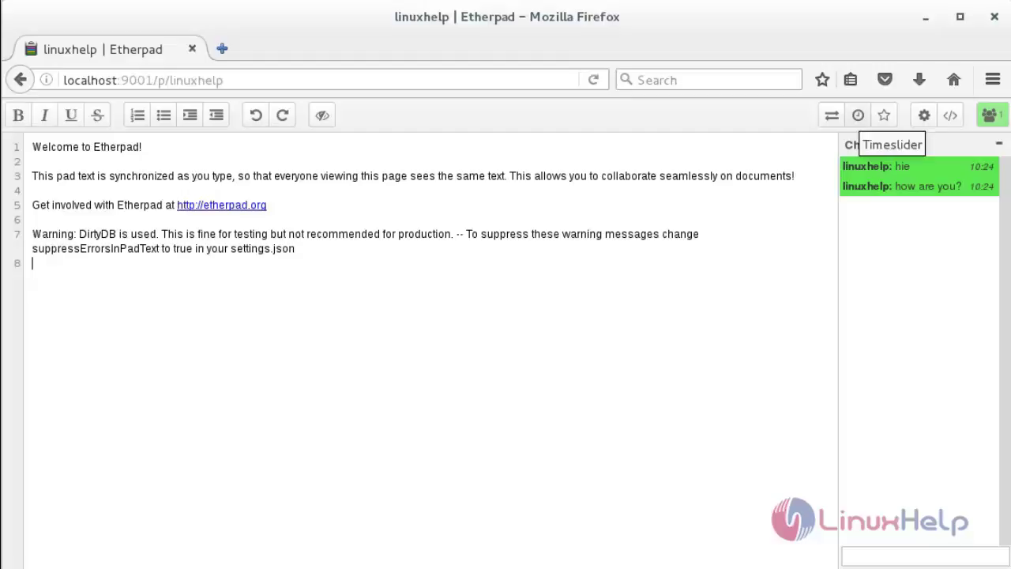
left_click(859, 114)
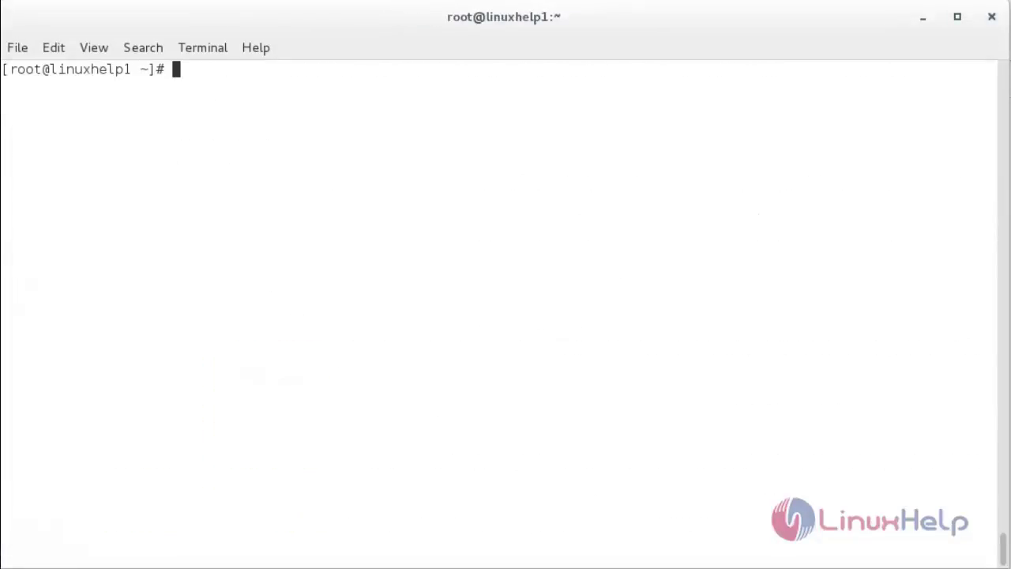
- Install mysql-server and mysql with yum, clear the screen, and start a root MariaDB login
type("yum install mysql-server mysql -y")
key("Return")
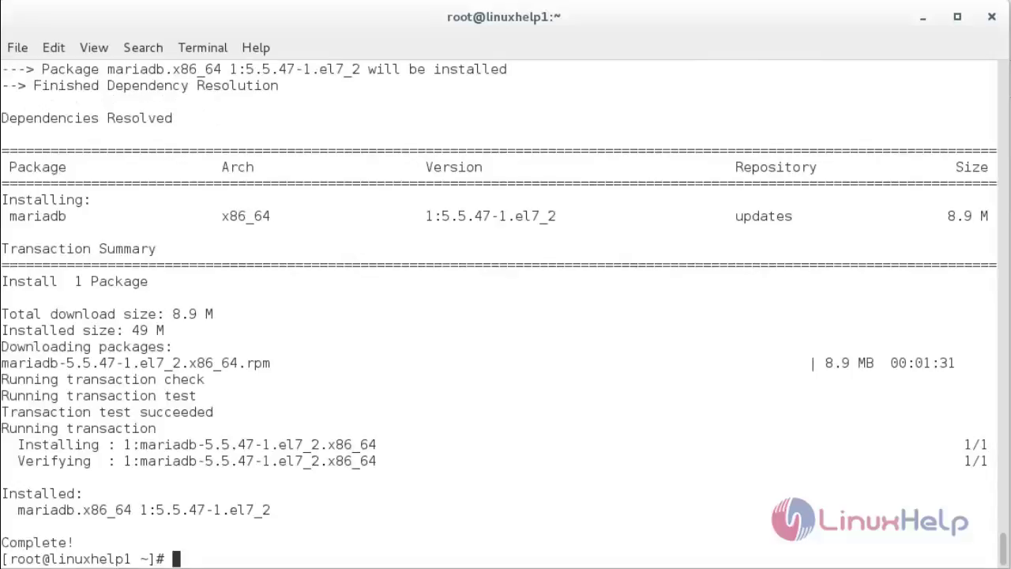
key("Return")
key("Return")
key("ctrl+l")
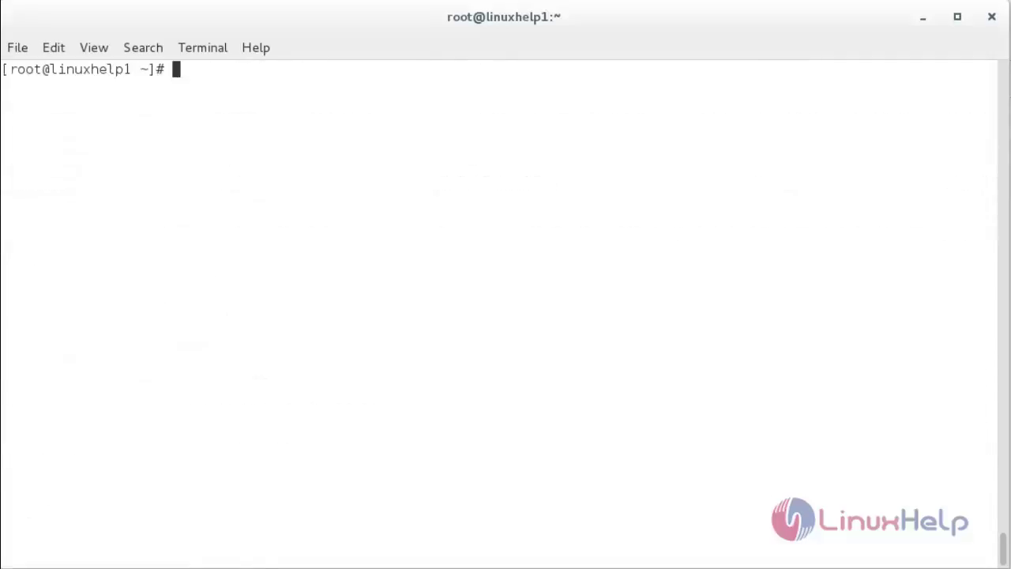
type("mysql -u root -p")
- Create database etherpad_lite, grant etherpad@localhost all privileges with a password, then exit MariaDB
key("Return")
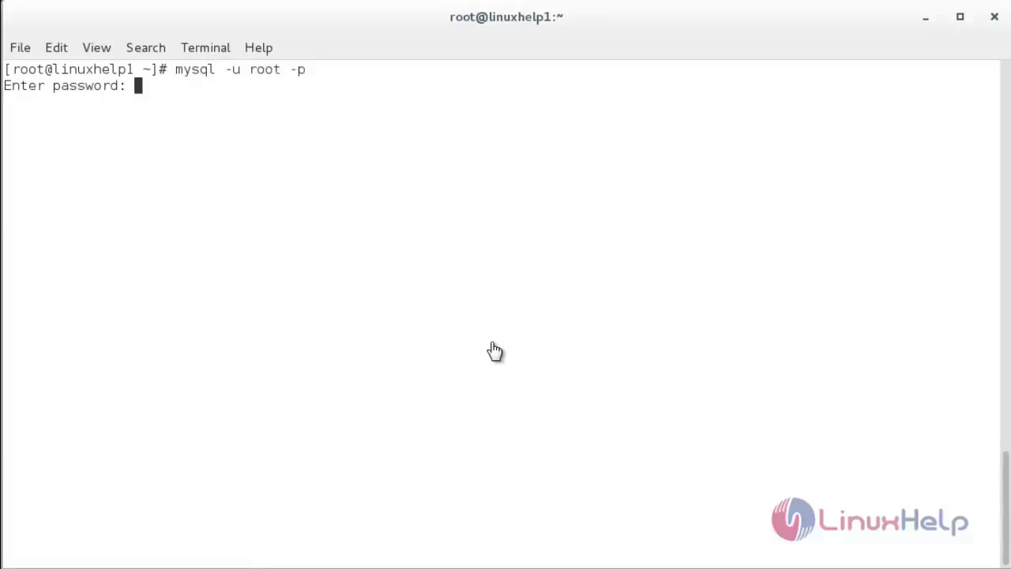
key("Return")
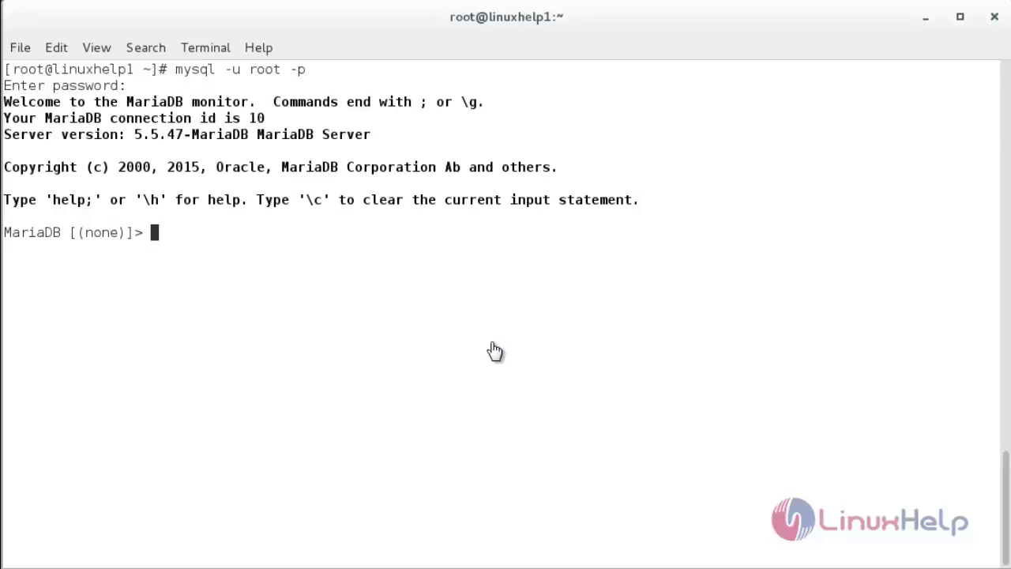
type("create database etherpad_lite;")
key("Return")
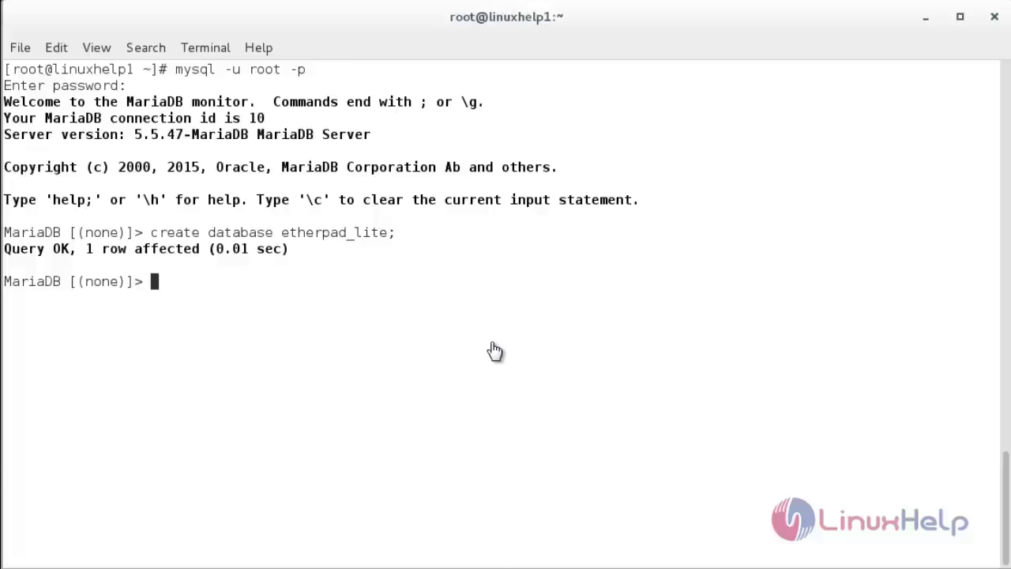
type("grant all privileges on etherpad_lite.*")
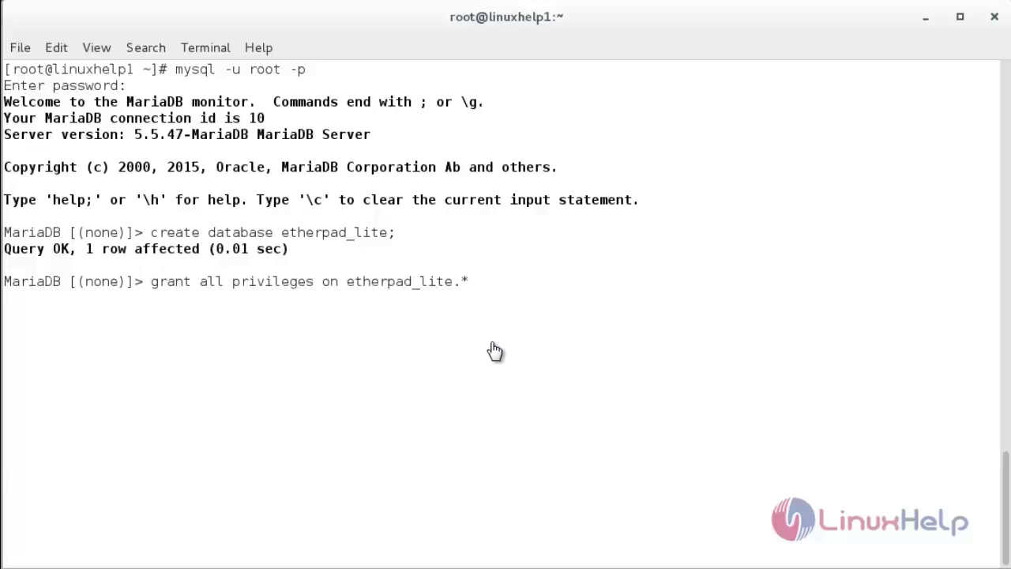
type(" to etherpad")
type("@")
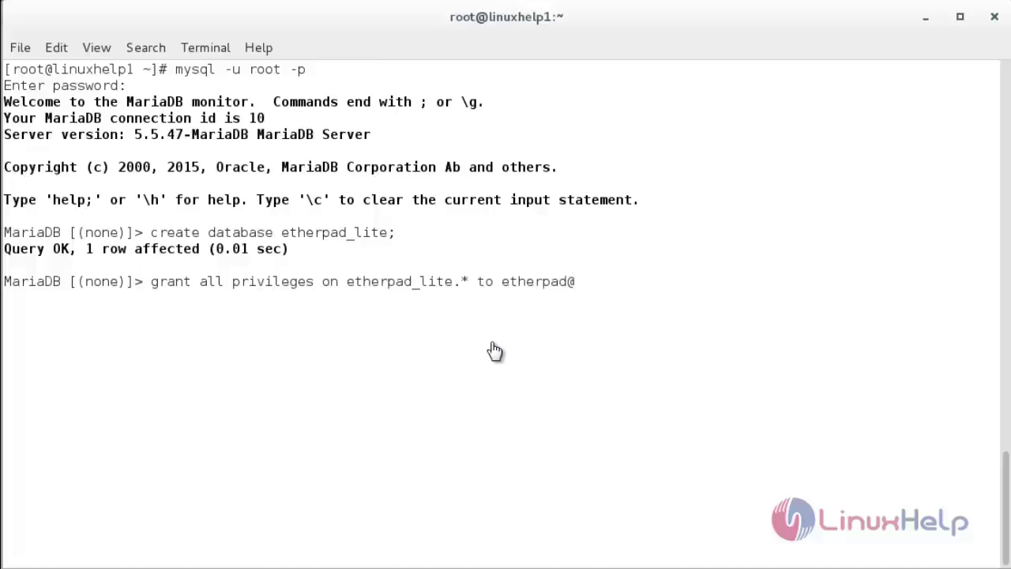
type("localhost identified by ")
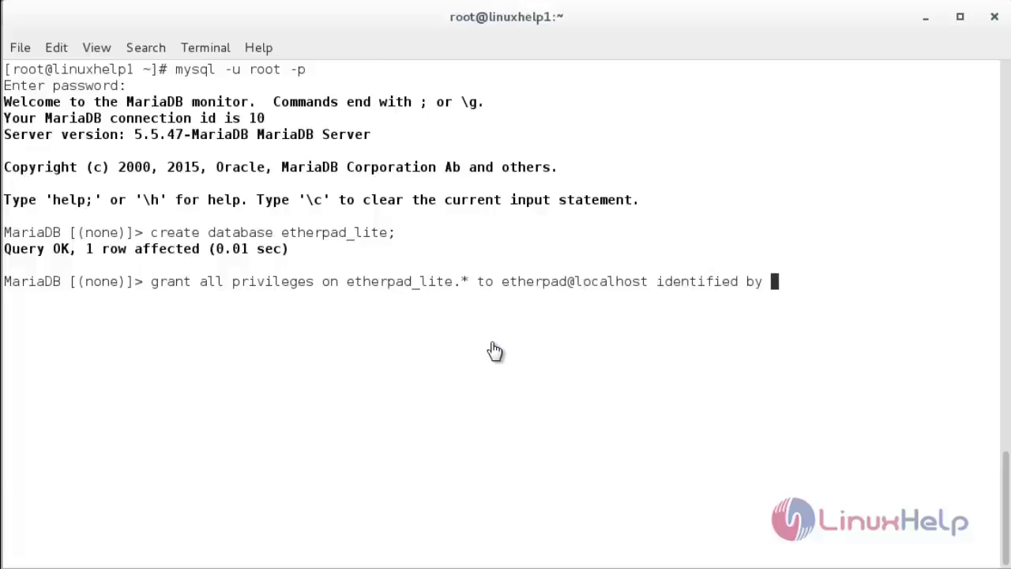
type("'")
key("Return")
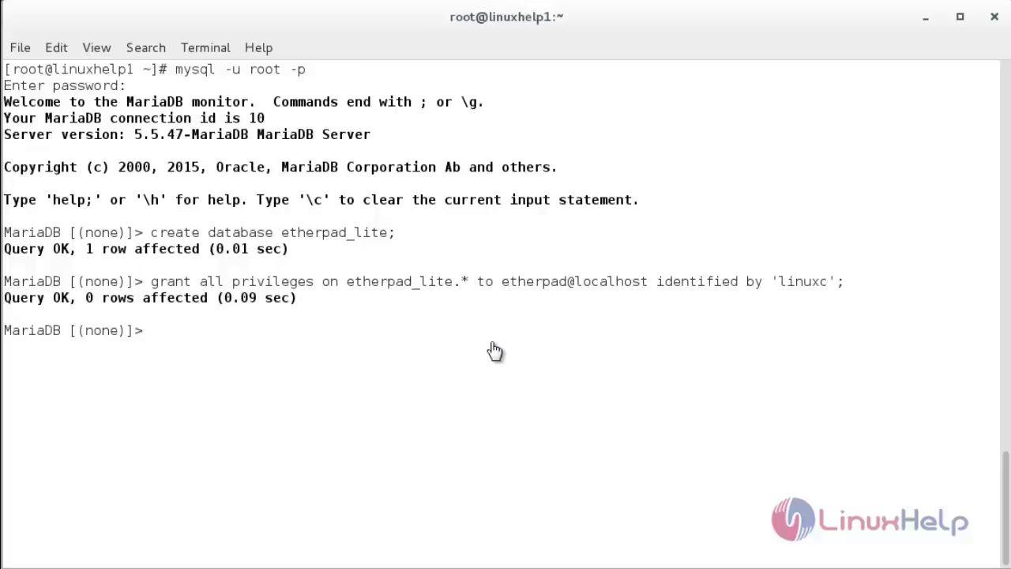
type("exit")
key("Return")
key("ctrl+l")
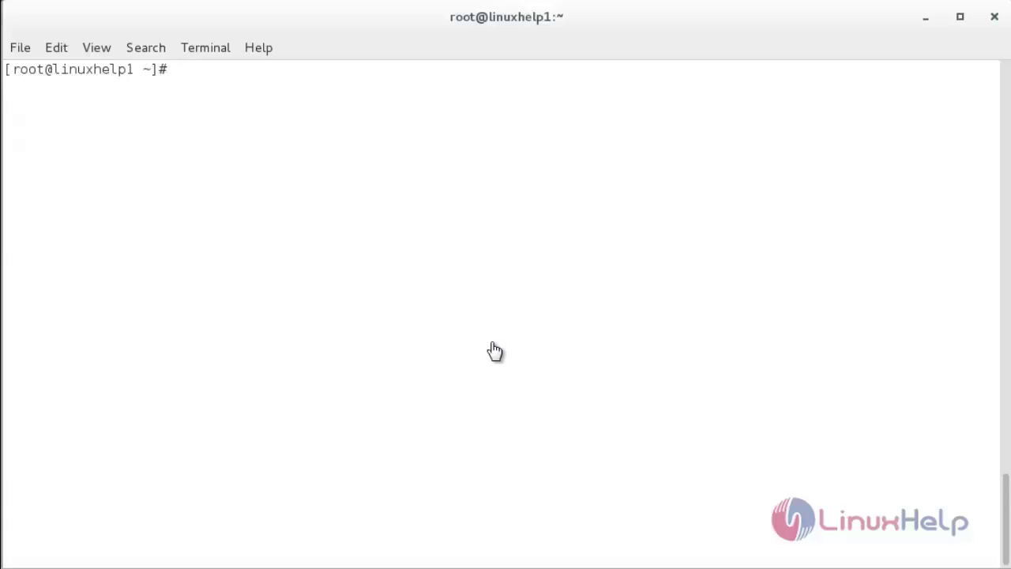
- Switch to the etherpad user and move into /home/etherpad/etherpad-lite/
type("su - etherpad")
key("Return")
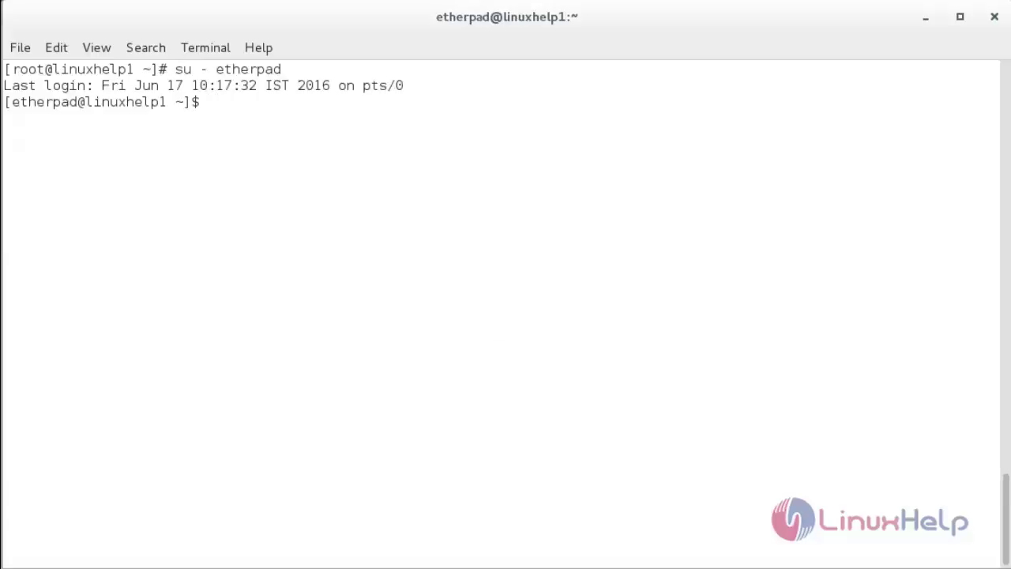
type("cd /home/etherpad/")
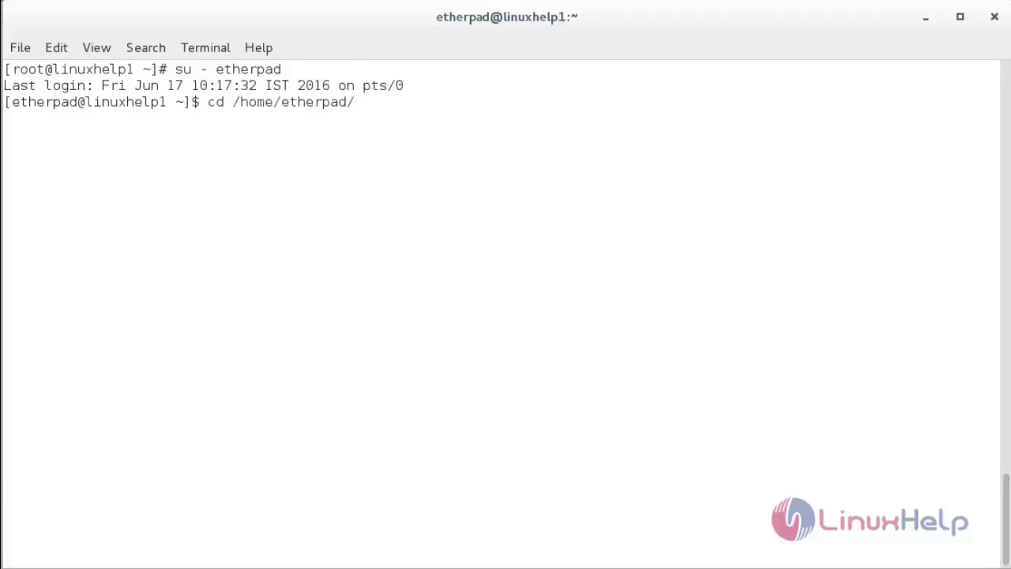
type("etherpad-lite/")
key("Return")
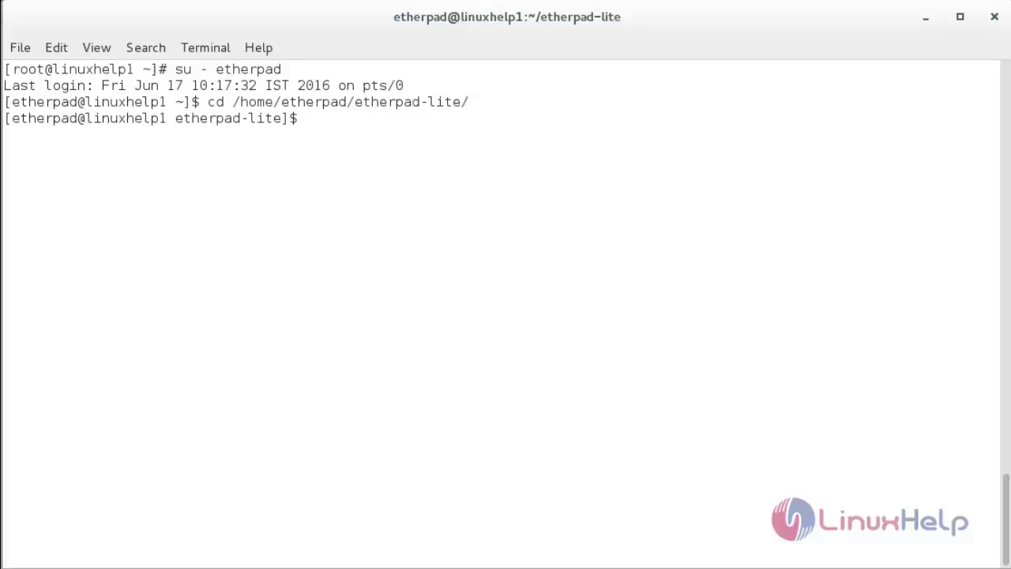
- Copy settings.json.template to settings.json and prepare vim settings.json
type("cp seti")
key("BackSpace")
type("t")
key("Tab")
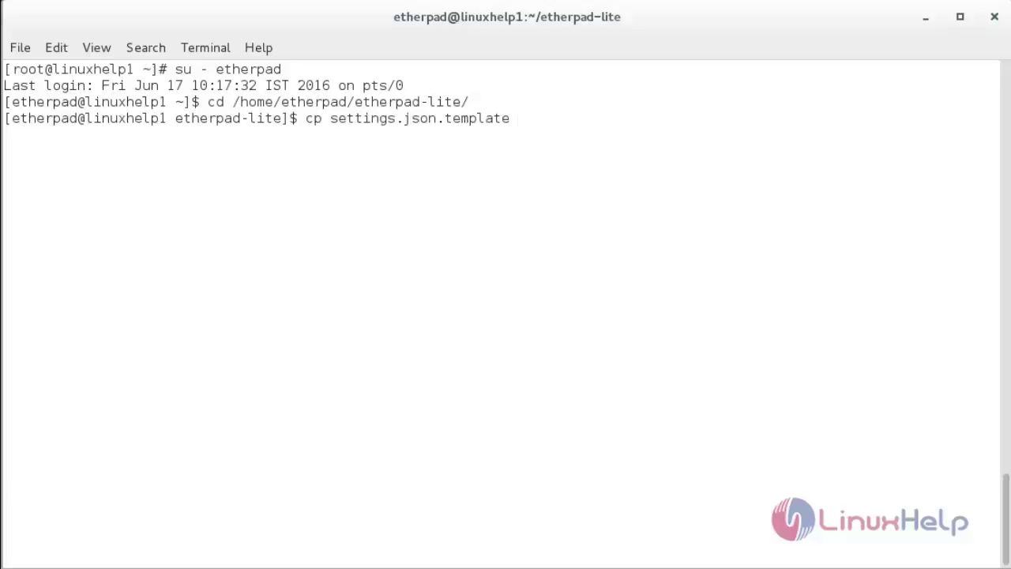
type("settings.json")
key("Return")
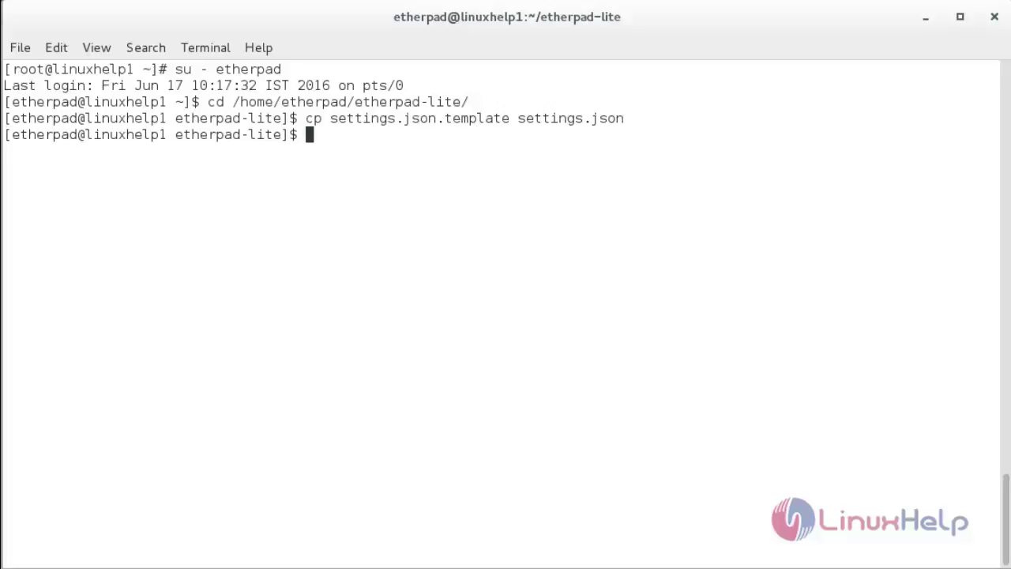
type("vim ")
type("s")
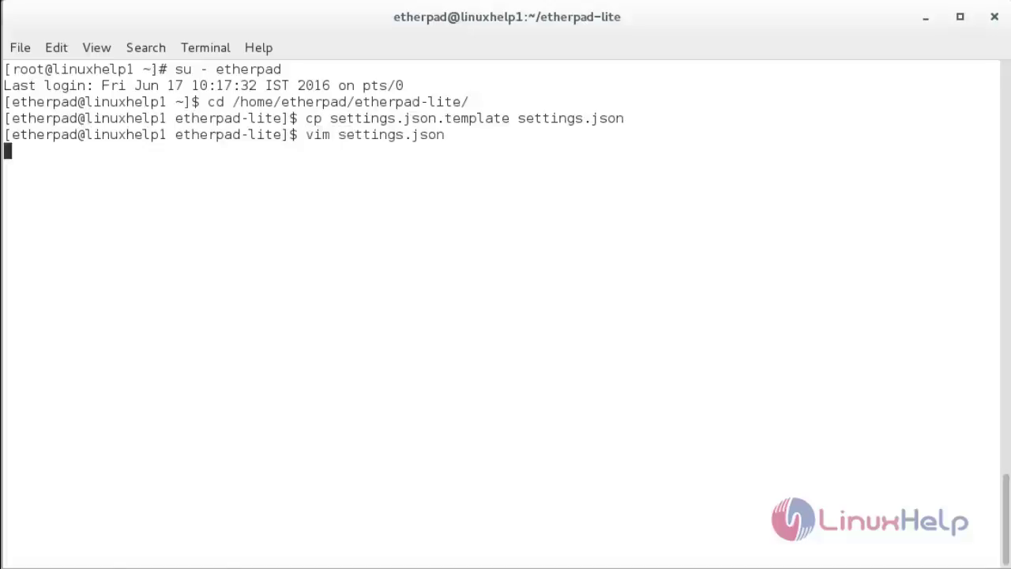
type("ettings.json")
key("Return")
key("Down")
- Comment out the dirty dbType and dbSettings lines with // prefixes
key("Down")
key("Down")
key("Down")
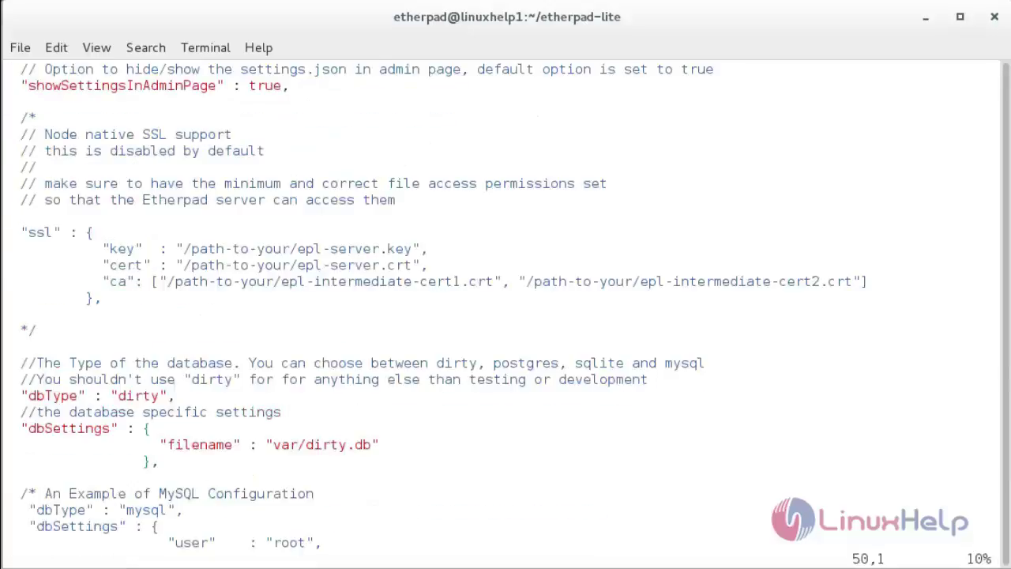
key("Up")
key("Up")
key("Up")
key("Up")
key("Up")
key("Up")
key("Up")
type("i\"sessionKey\" : \"\",")
key("Left")
key("Left")
key("Down")
key("Down")
key("Down")
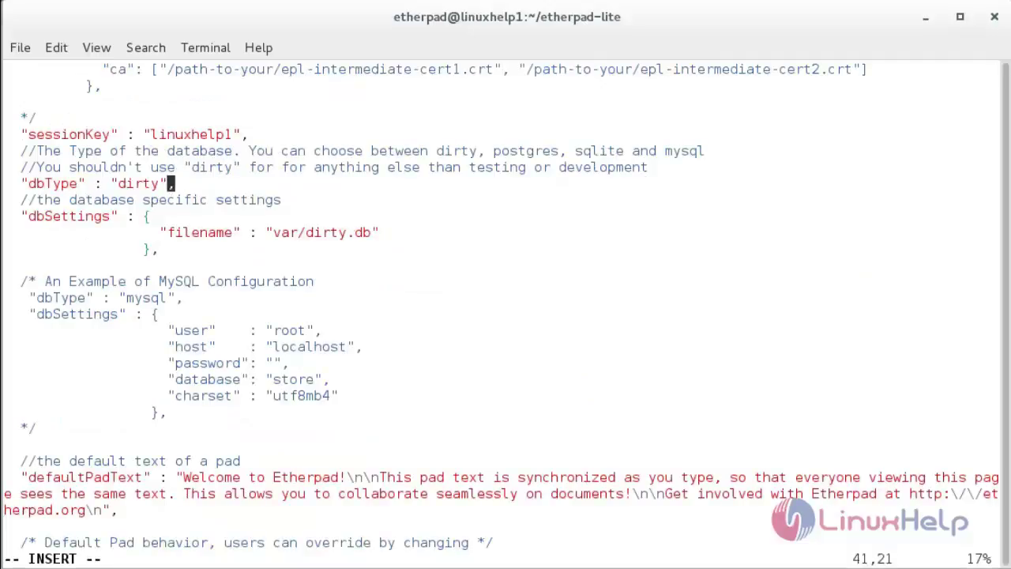
key("Left")
key("Left")
key("Left")
key("Left")
key("Left")
key("Left")
key("Left")
key("Left")
type("//")
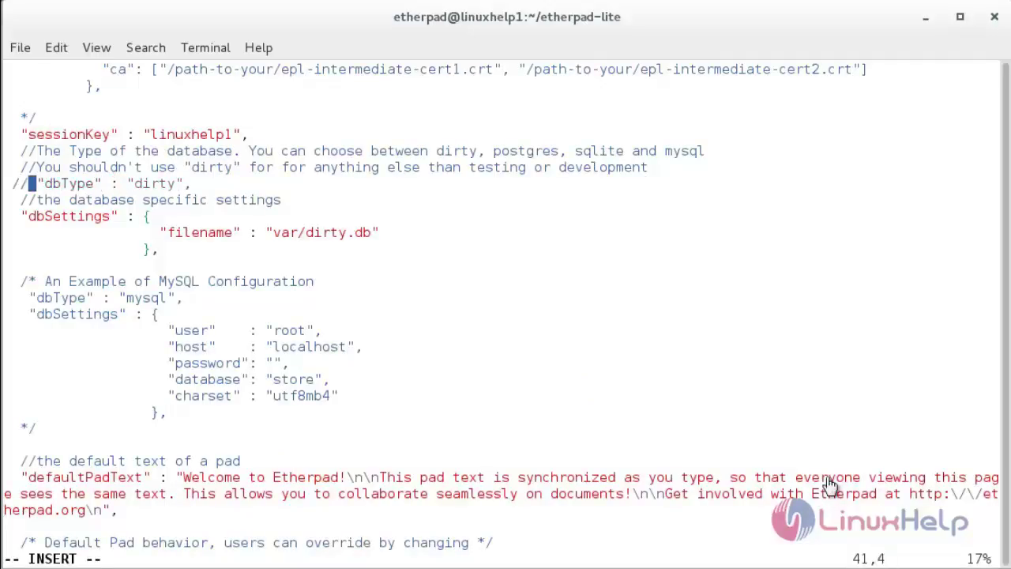
key("Down")
key("Down")
key("Left")
key("Left")
type("//")
key("Down")
type("//")
key("Down")
type("//")
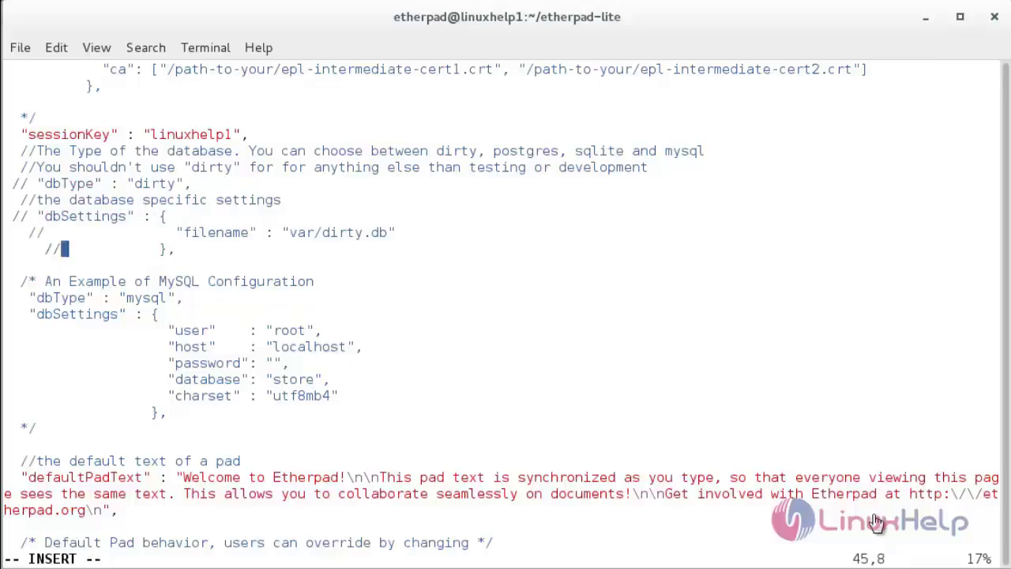
- Add a users block with an admin account and password, then save with :wq
key("Down")
key("Down")
key("Down")
key("Down")
key("Return")
key("Tab")
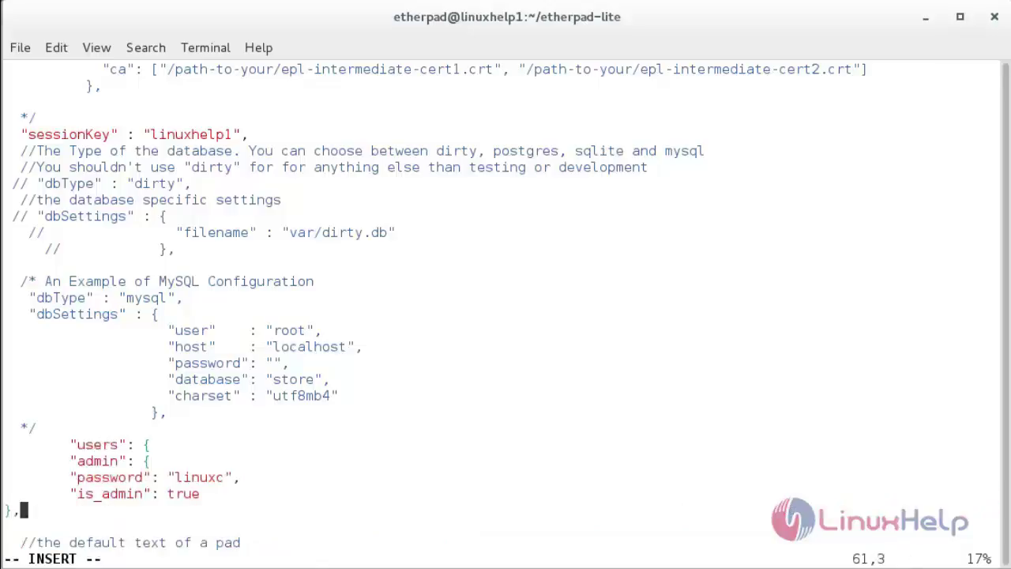
key("Escape")
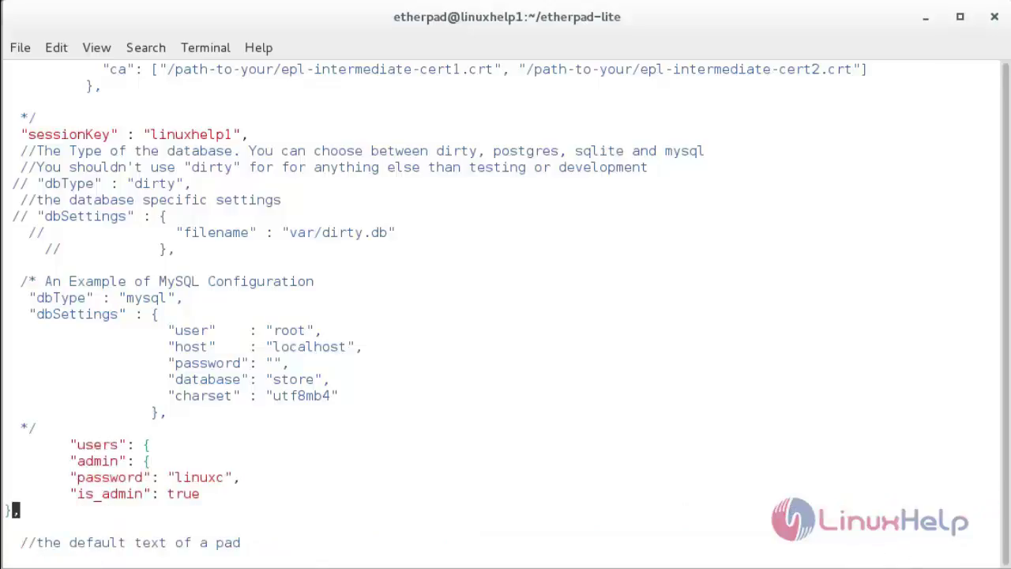
type(":wq")
key("Return")
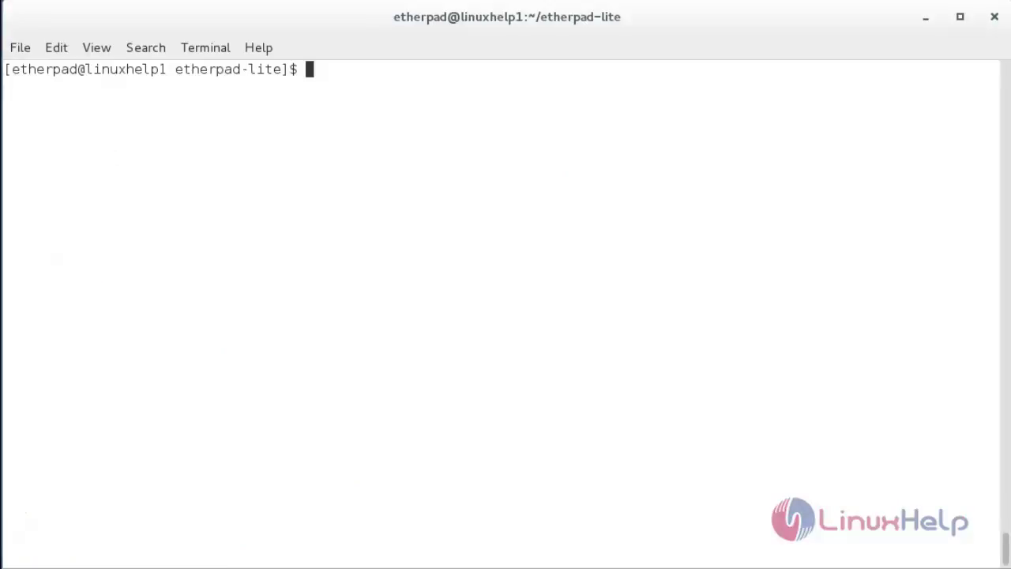
- Install dependencies with bin/installDeps.sh, then launch Etherpad with ./bin/run.sh on port 9001
type("./b")
key("Tab")
type("installDeps.sh")
key("Return")
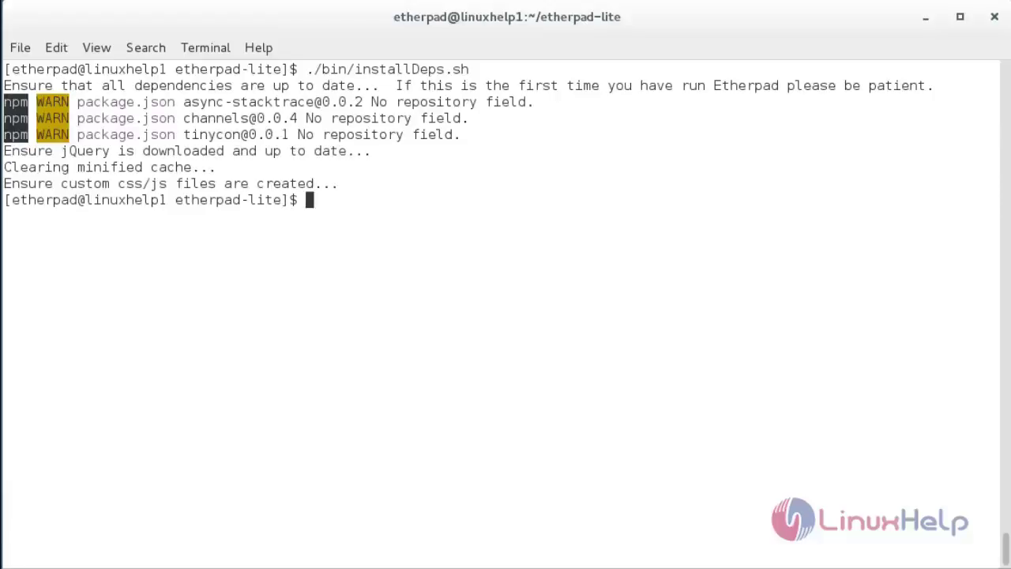
type("./bin/run.sh")
key("Return")
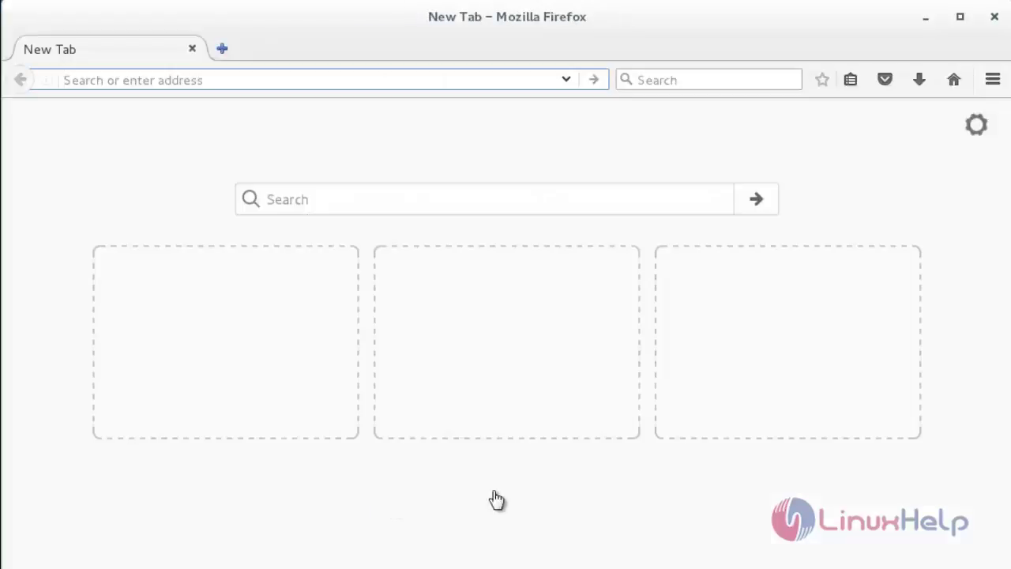
type("http://")
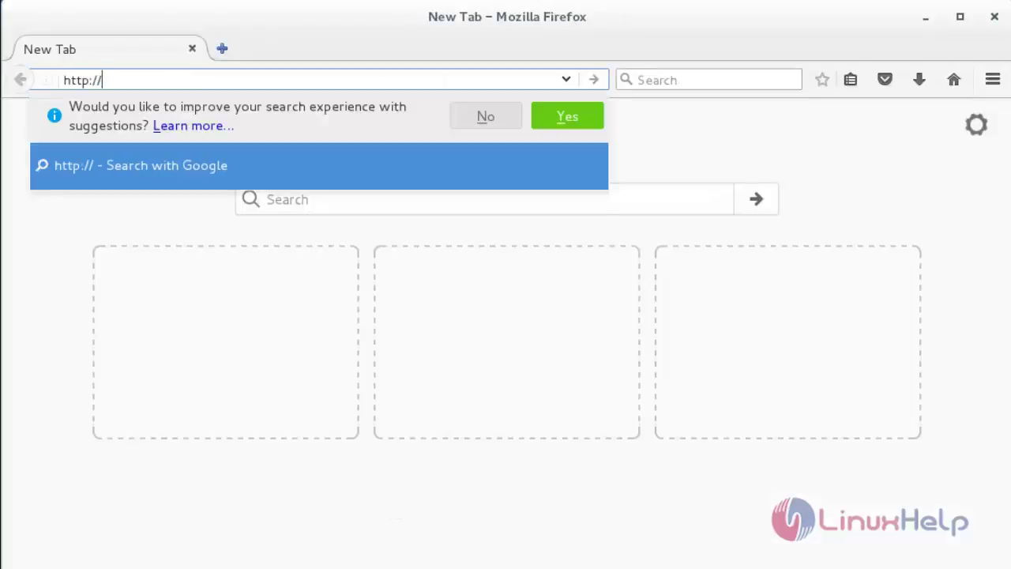
type("localhost")
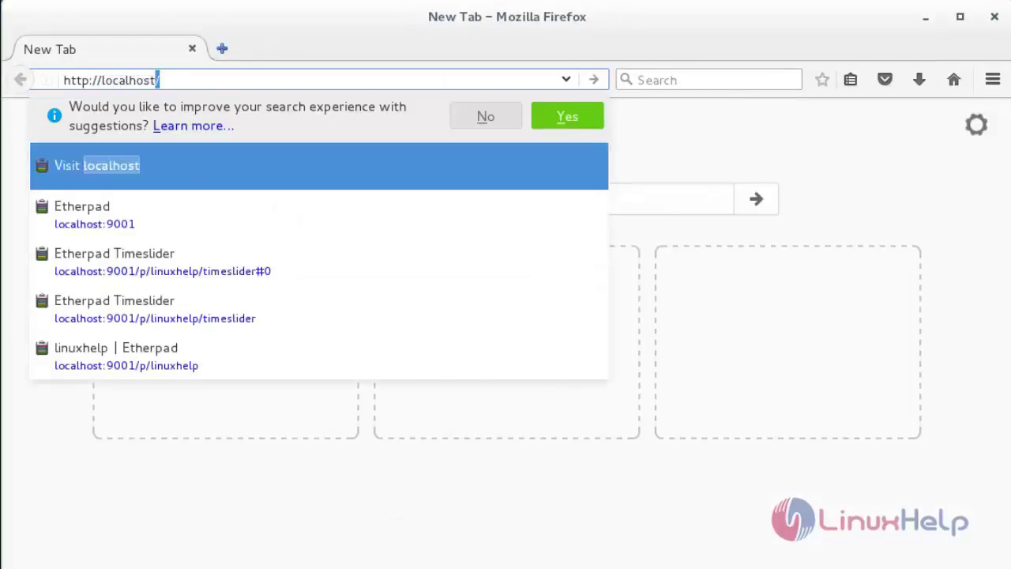
type(":9001")
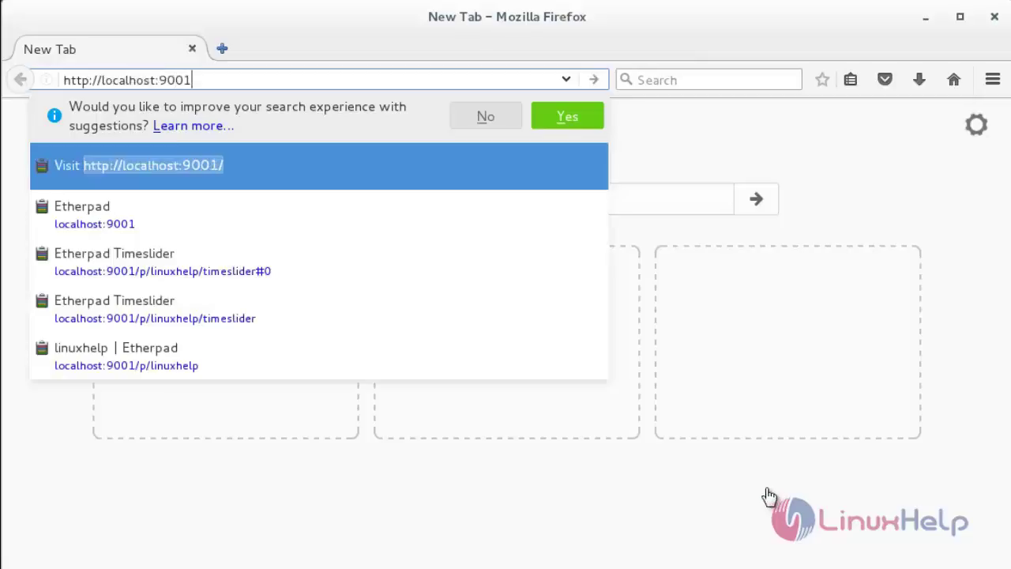
key("Return")
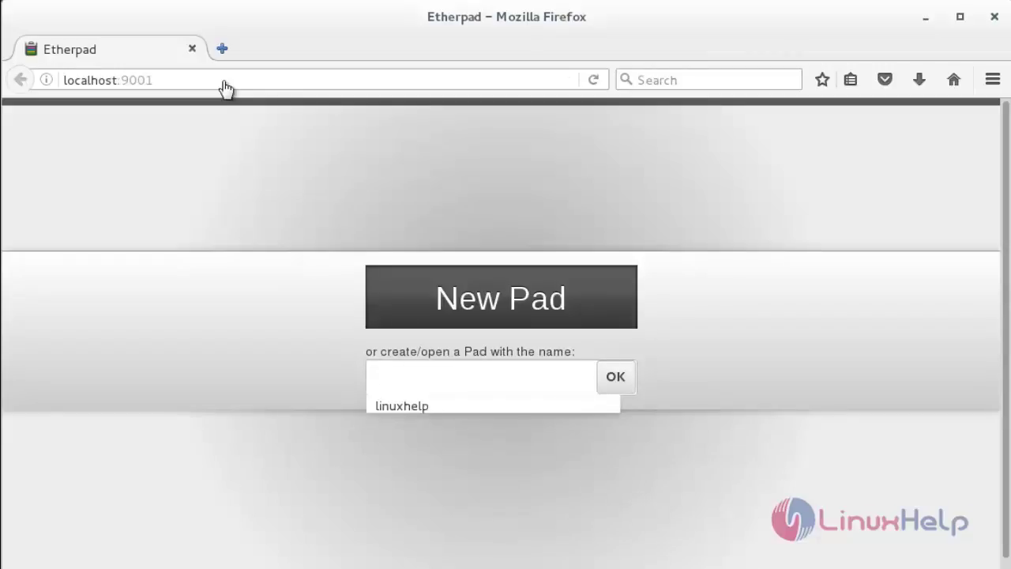
type("linuxc")
key("Return")
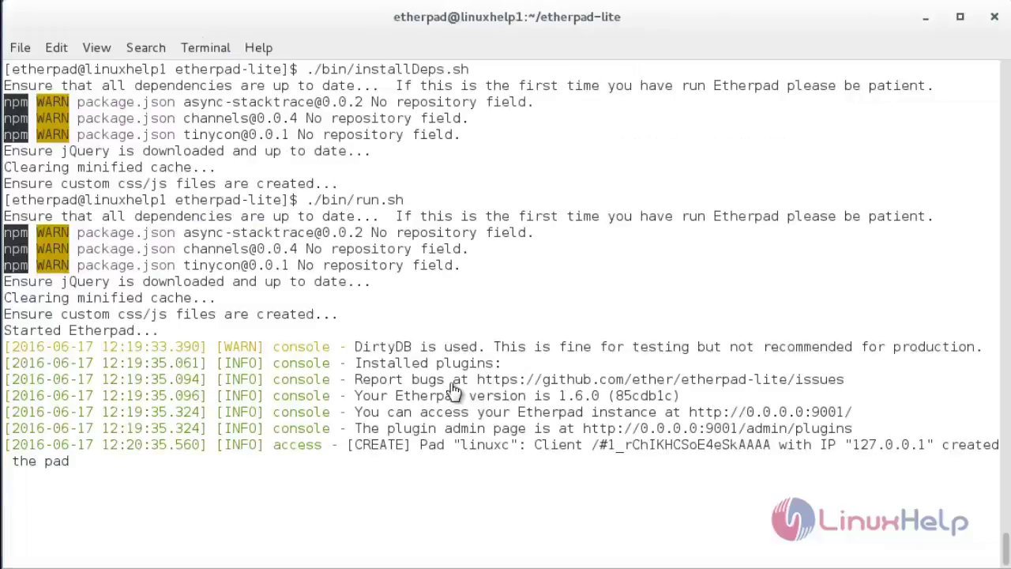
- Stop the Etherpad server, clear the screen, and log into MariaDB as root
key("ctrl+c")
key("ctrl+l")
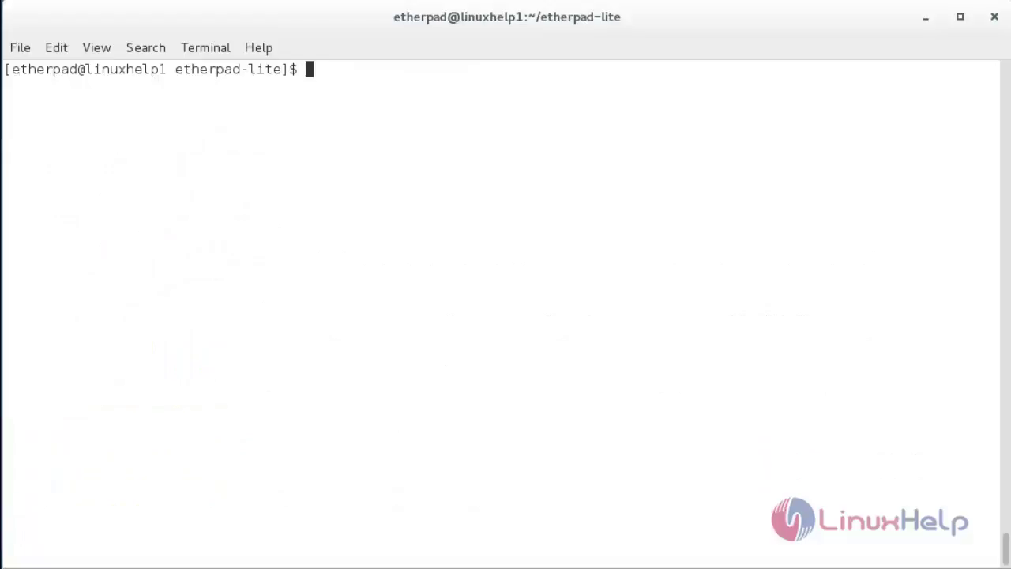
type("mysql -u root ")
type("-p")
key("Home")
key("Right")
type("y")
key("Return")
key("Return")
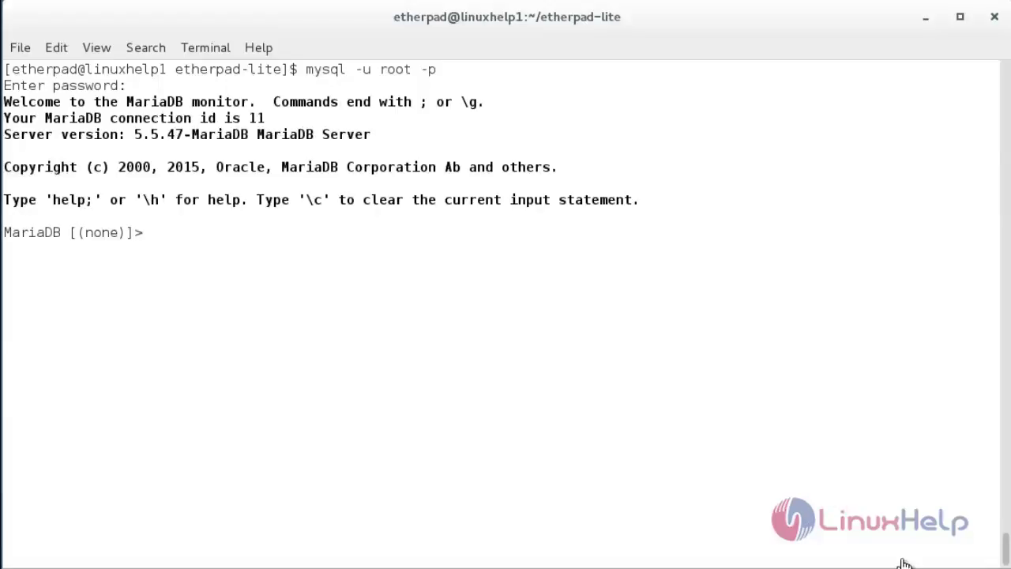
- Set etherpad_lite to utf8 with utf8_bin collation, select it, and restart Etherpad with ./bin/run.sh
type("alter database etherpad_lite character set utf8 collate utf8_bin;")
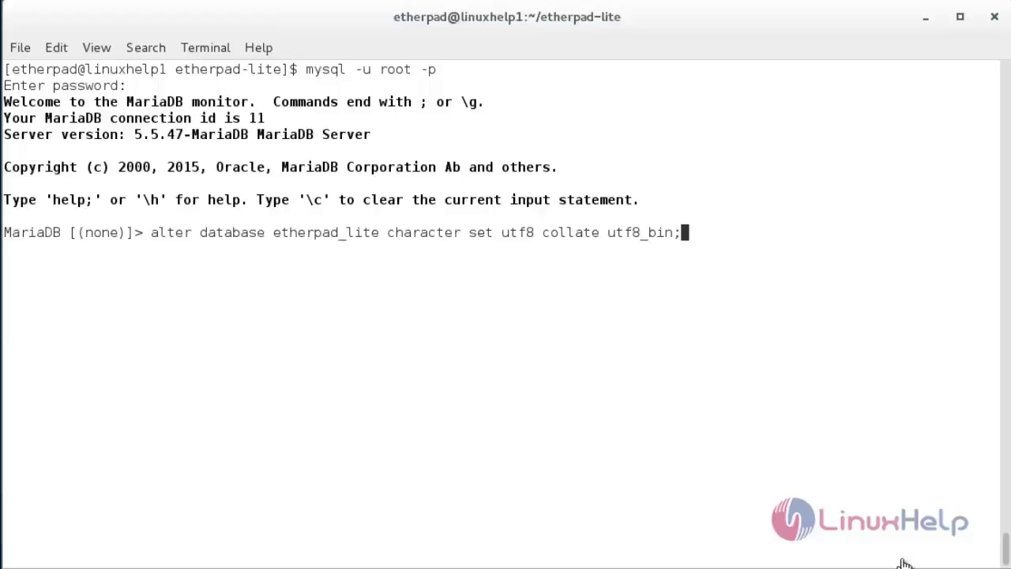
key("Return")
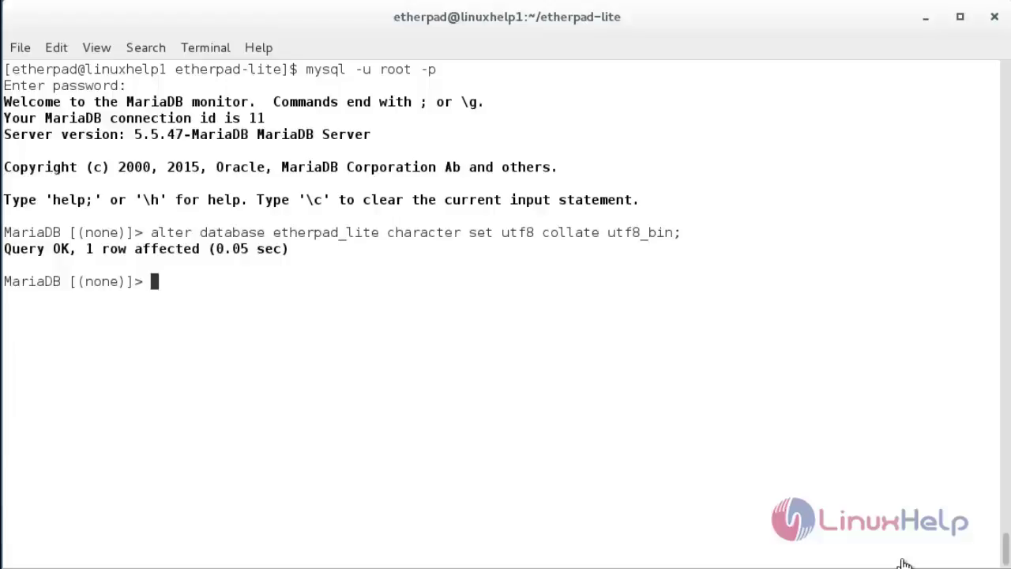
type("use etherpad_lite;")
key("Return")
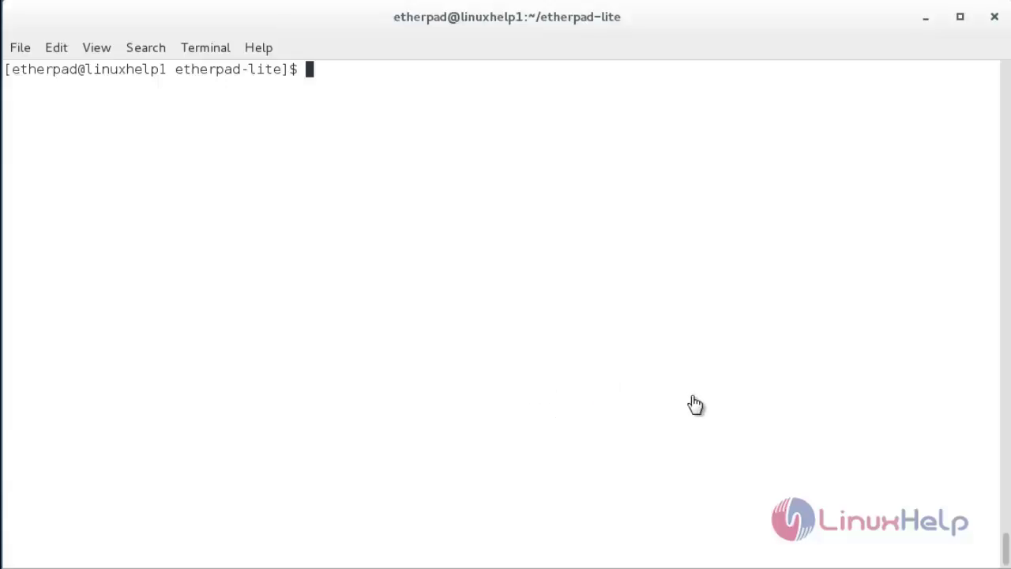
type("./bin")
type("/run.sh")
key("Return")
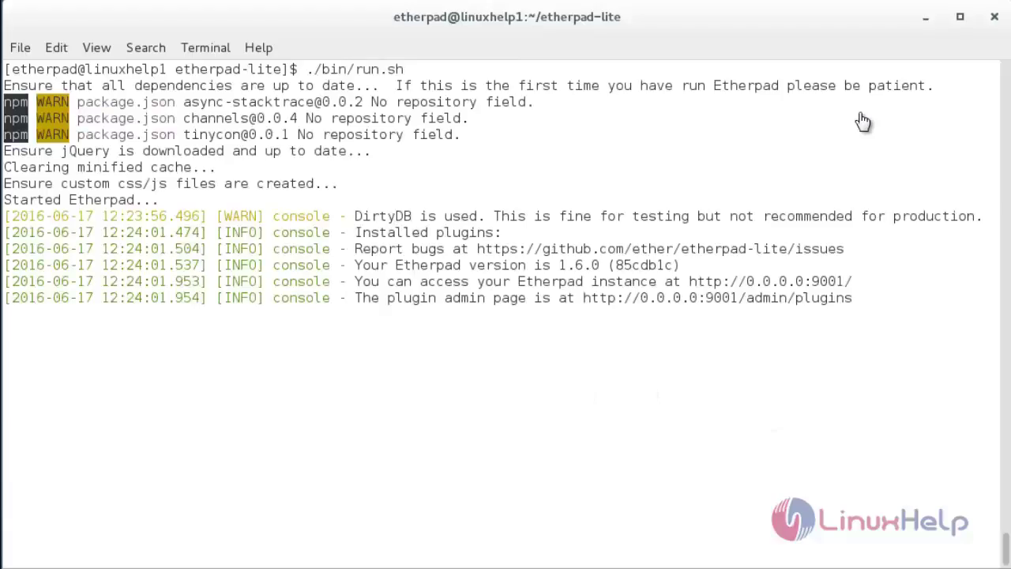